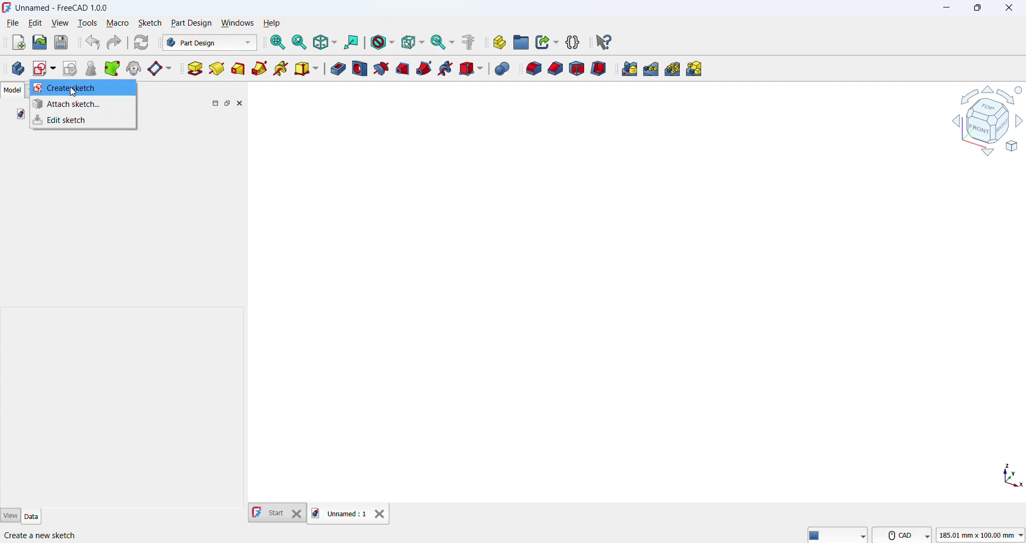
# - Start a new sketch in the Part Design body, awaiting a base-plane attachment
pyautogui.click(70, 87)
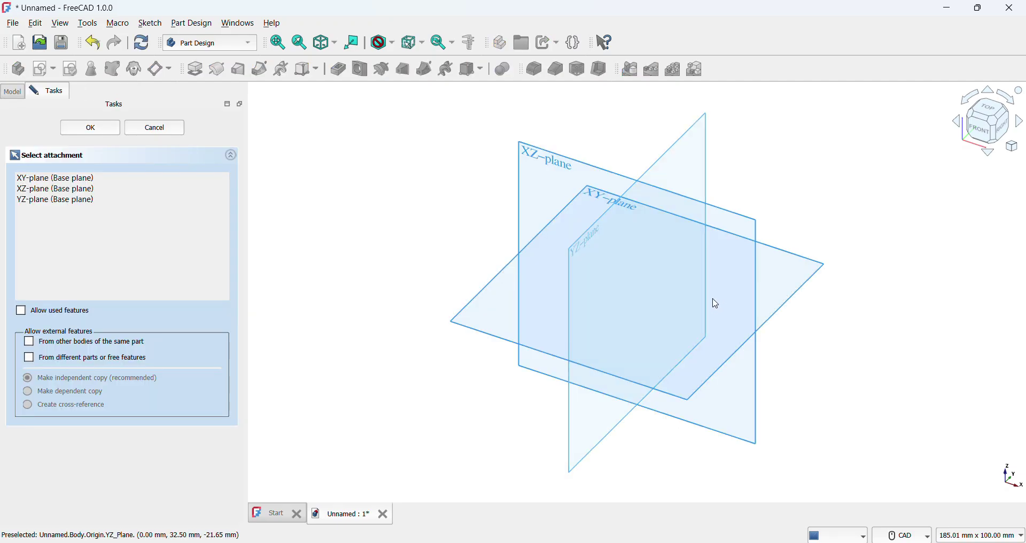
# - On the XY plane, draw a 200 × 100 mm centred rectangle anchored at the origin
pyautogui.click(804, 283)
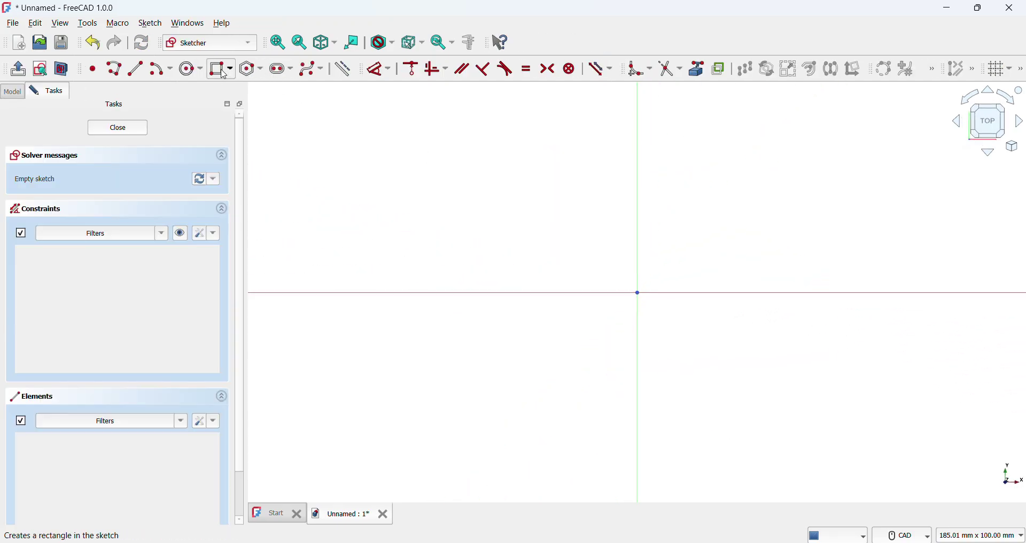
pyautogui.click(231, 69)
pyautogui.click(256, 103)
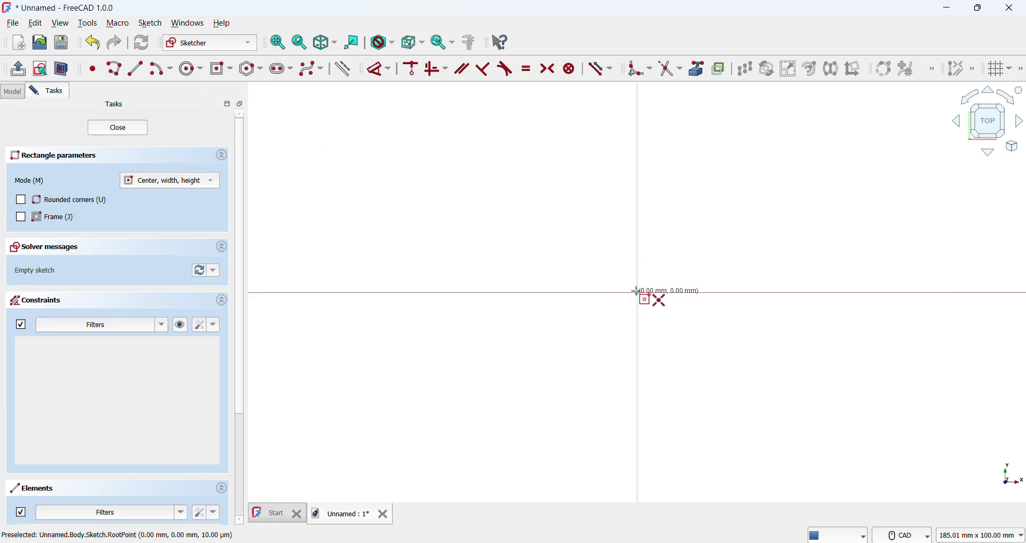
pyautogui.click(638, 293)
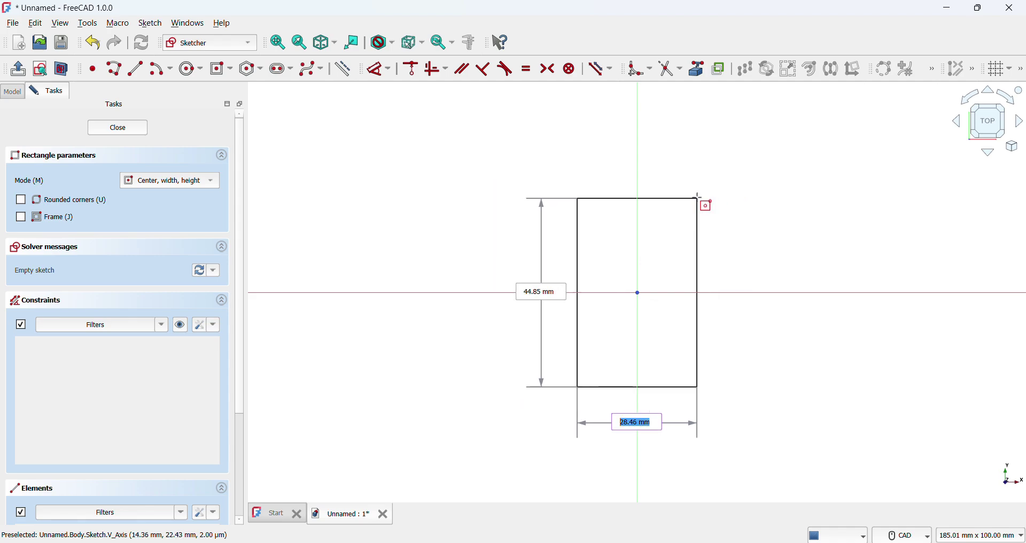
pyautogui.press('Tab')
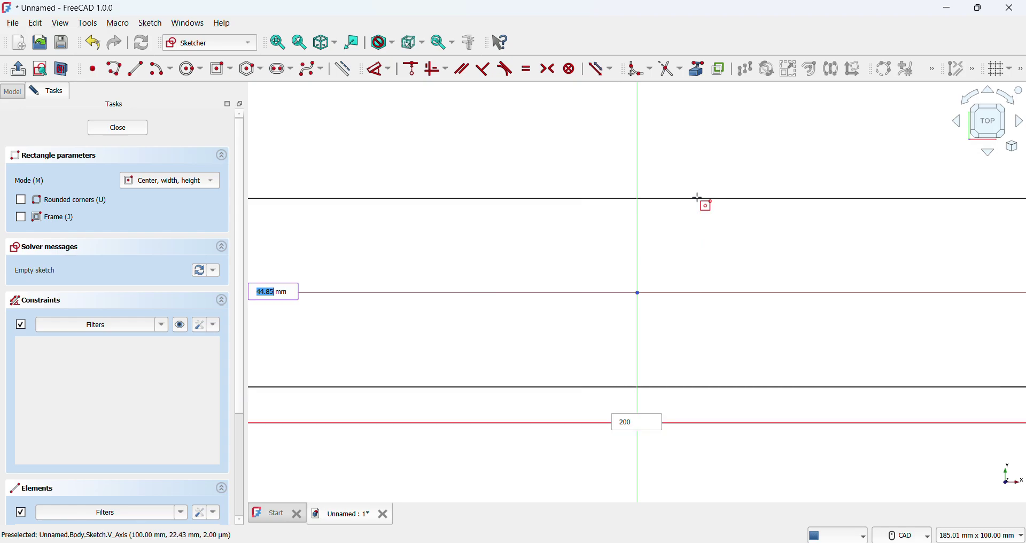
pyautogui.write('100')
pyautogui.press('Return')
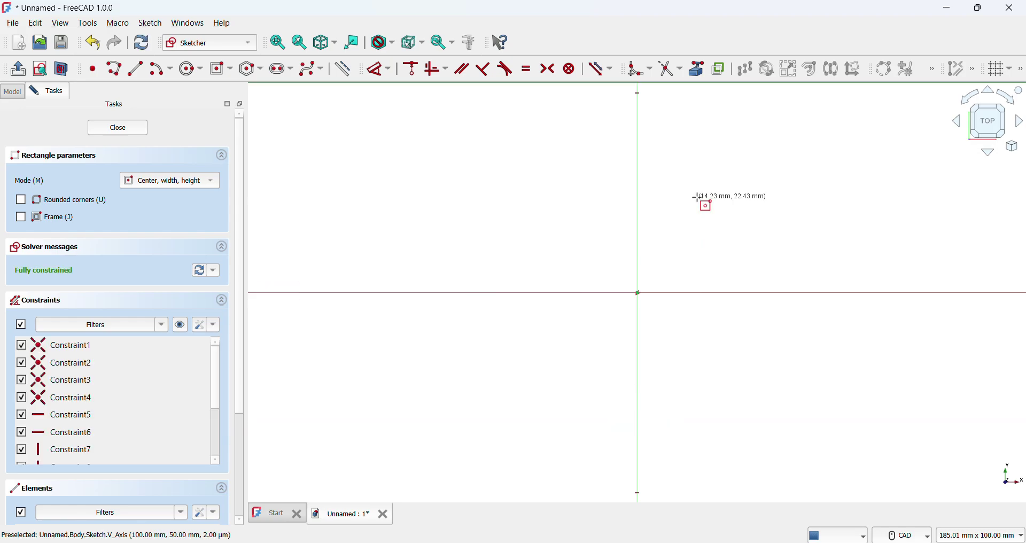
pyautogui.click(301, 42)
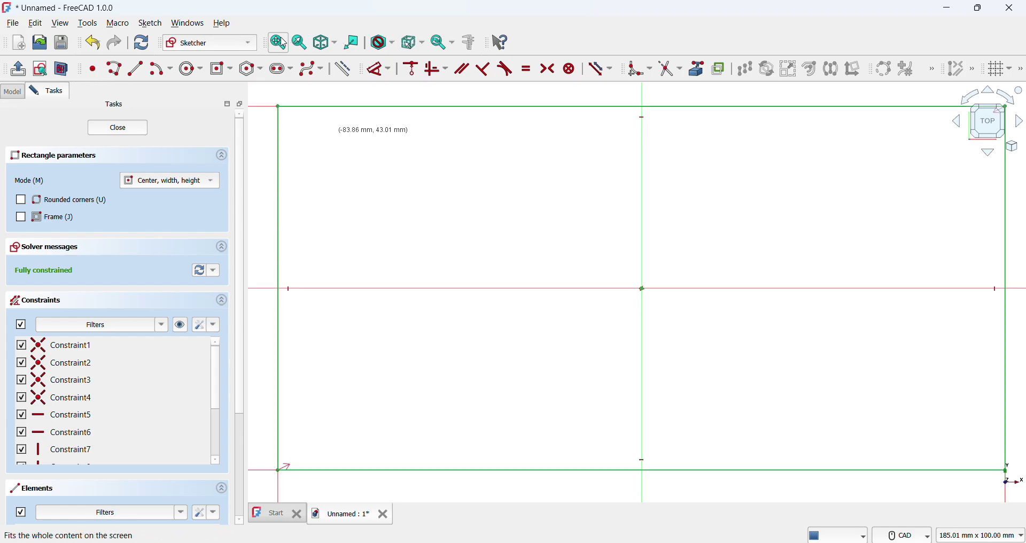
# - Close the sketch and pad the rectangle 10 mm into a 200 × 100 × 10 mm plate
pyautogui.click(21, 71)
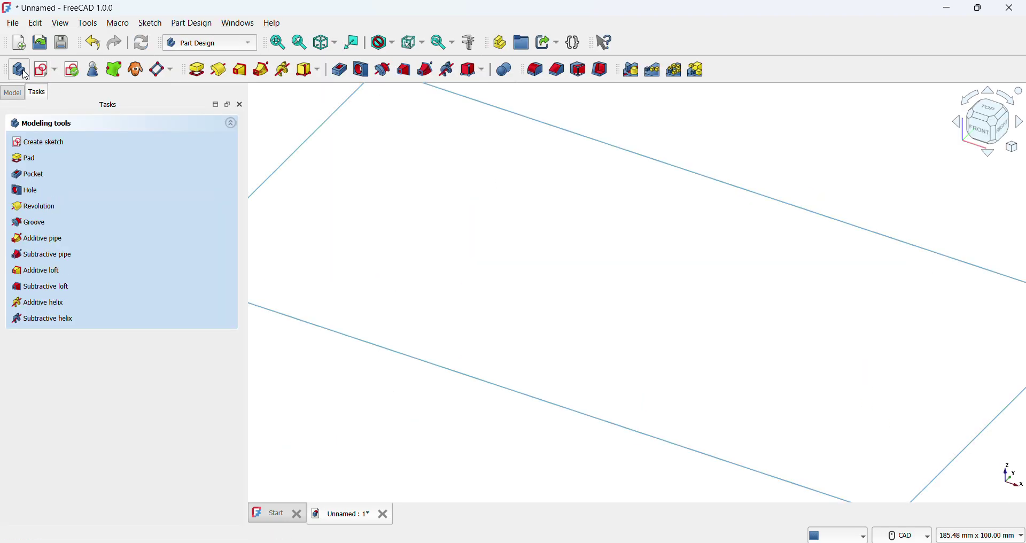
pyautogui.click(197, 72)
pyautogui.scroll(-5, 774, 332)
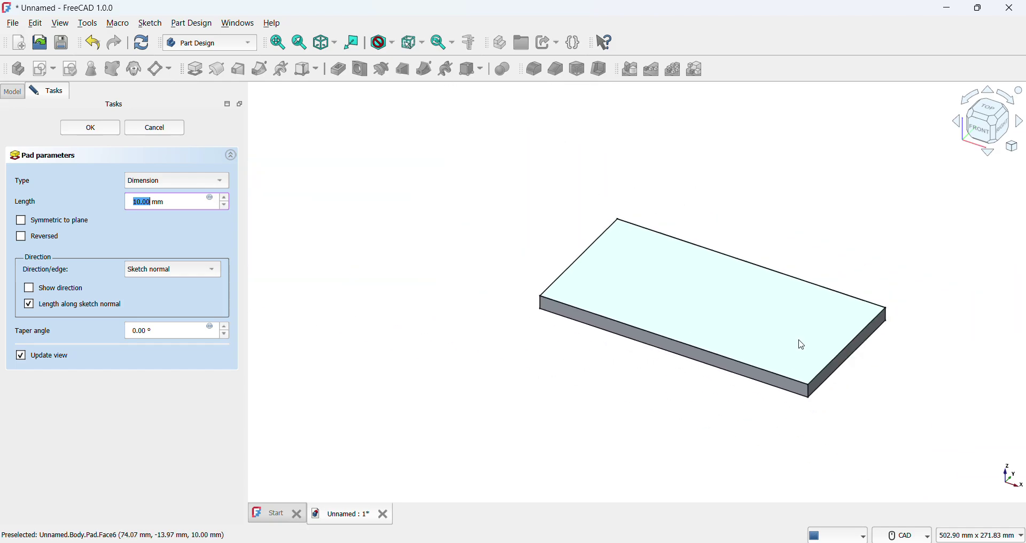
pyautogui.scroll(2, 796, 427)
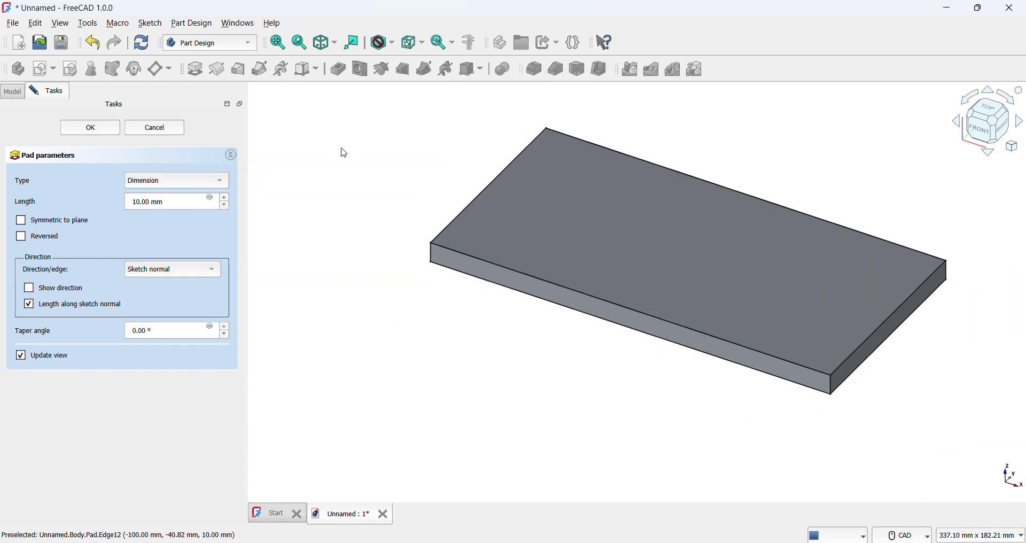
pyautogui.click(92, 129)
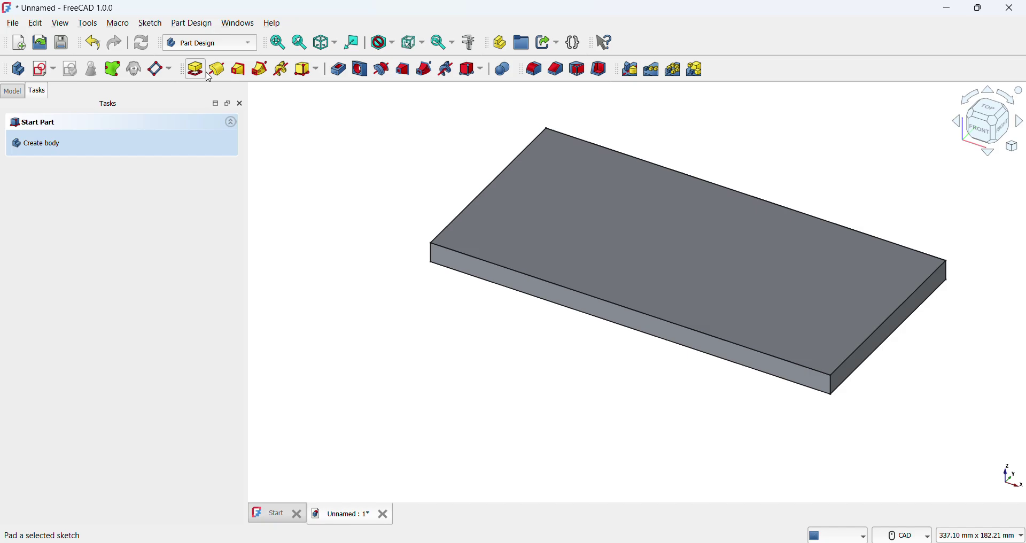
# - Fillet one vertical corner edge of the plate with an increased radius
pyautogui.click(534, 68)
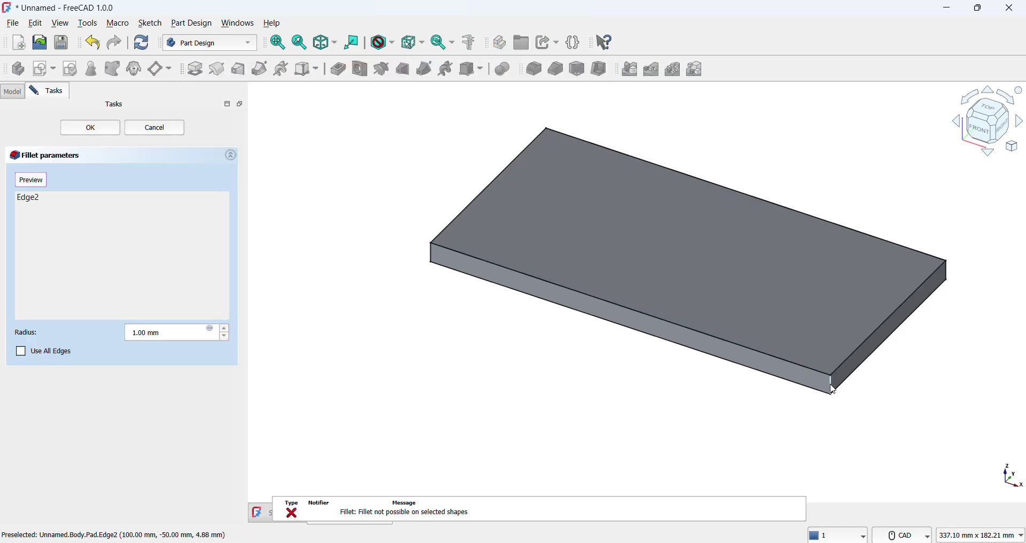
pyautogui.click(225, 329)
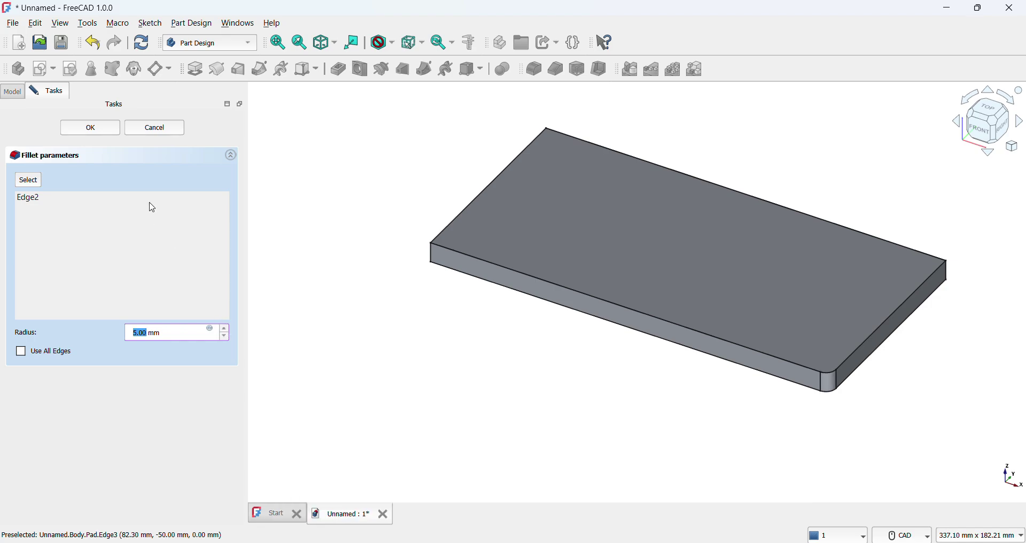
pyautogui.click(100, 130)
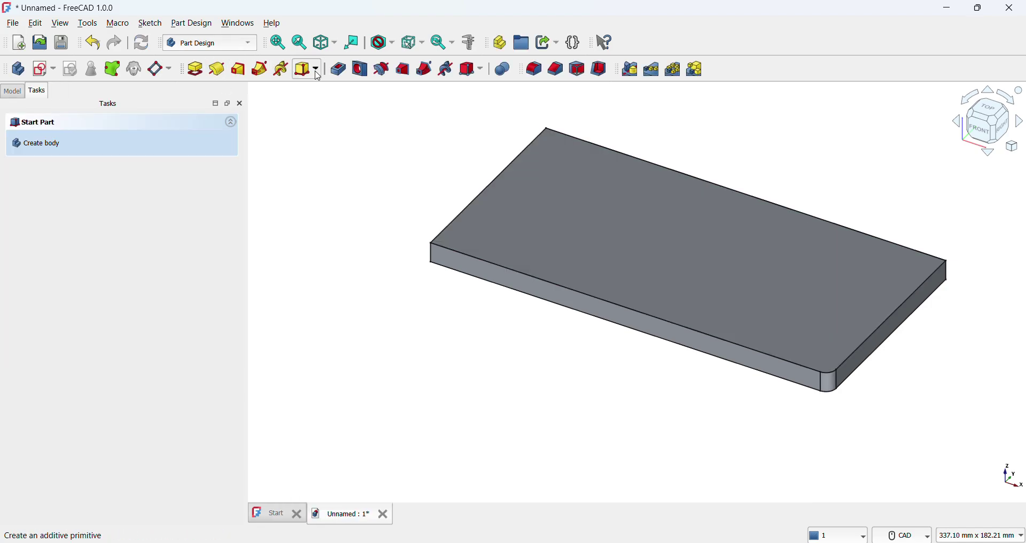
# - Fillet the remaining vertical corner edges of the plate
pyautogui.click(535, 68)
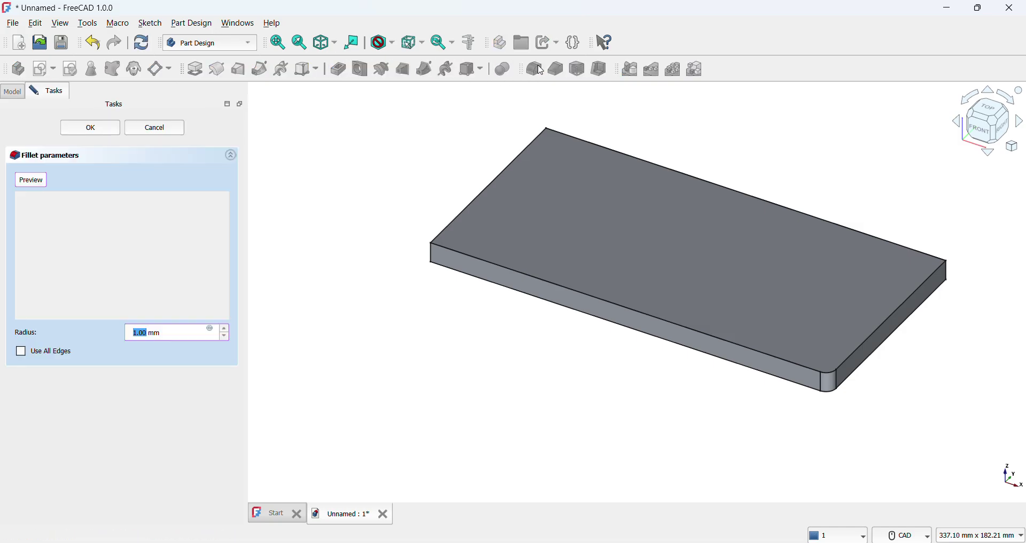
pyautogui.click(946, 273)
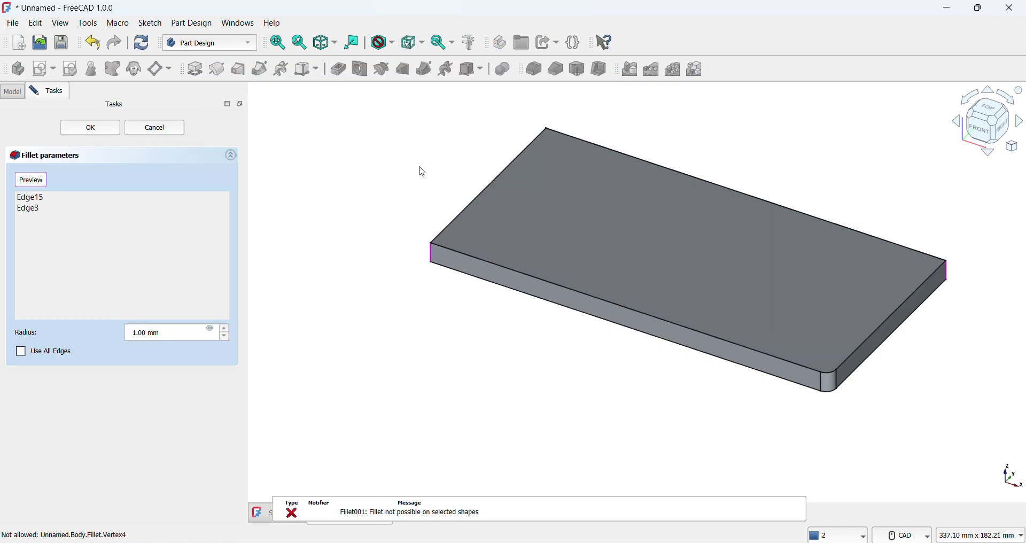
pyautogui.moveTo(441, 149)
pyautogui.mouseDown(button='middle')
pyautogui.moveTo(521, 215)
pyautogui.moveTo(437, 138)
pyautogui.mouseUp(button='middle')
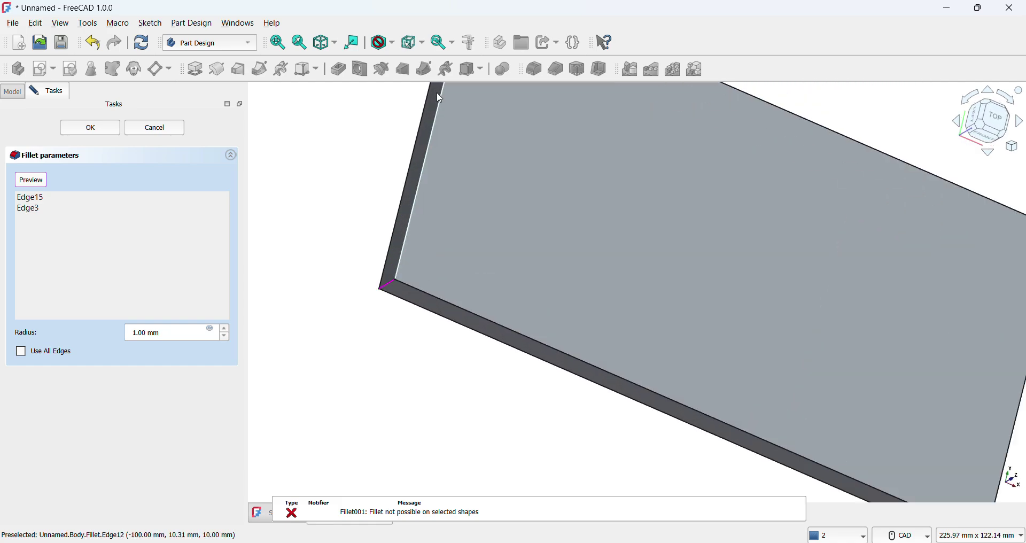
pyautogui.scroll(-2, 434, 137)
pyautogui.scroll(5, 421, 106)
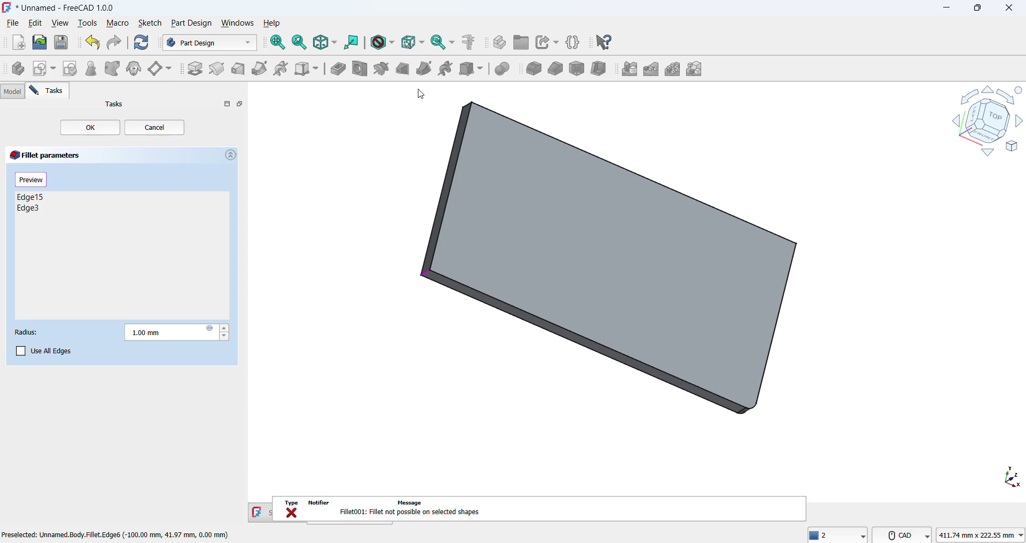
pyautogui.click(614, 125)
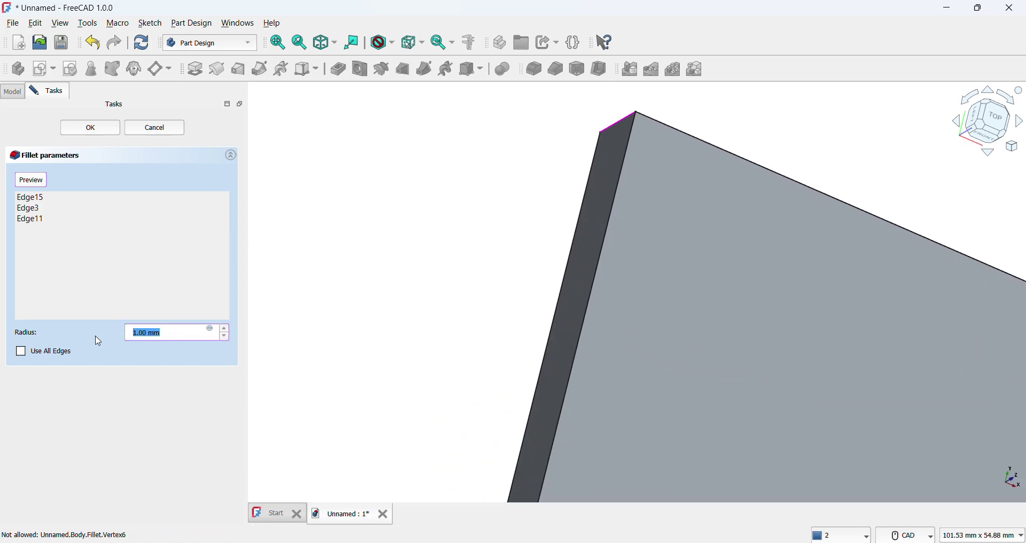
pyautogui.write('5')
pyautogui.press('Return')
# - Select the plate's top face
pyautogui.scroll(-3, 385, 311)
pyautogui.scroll(-3, 385, 312)
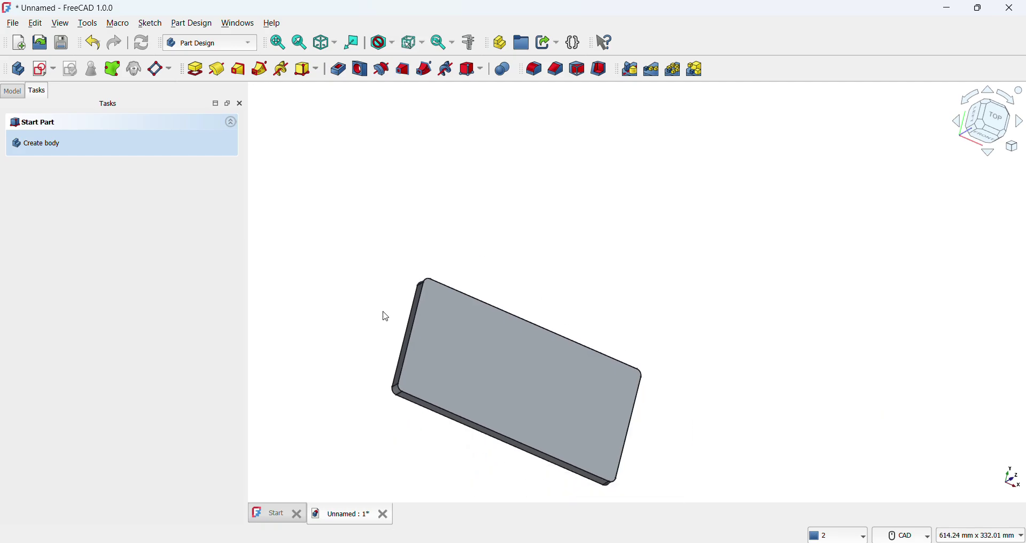
pyautogui.click(490, 383)
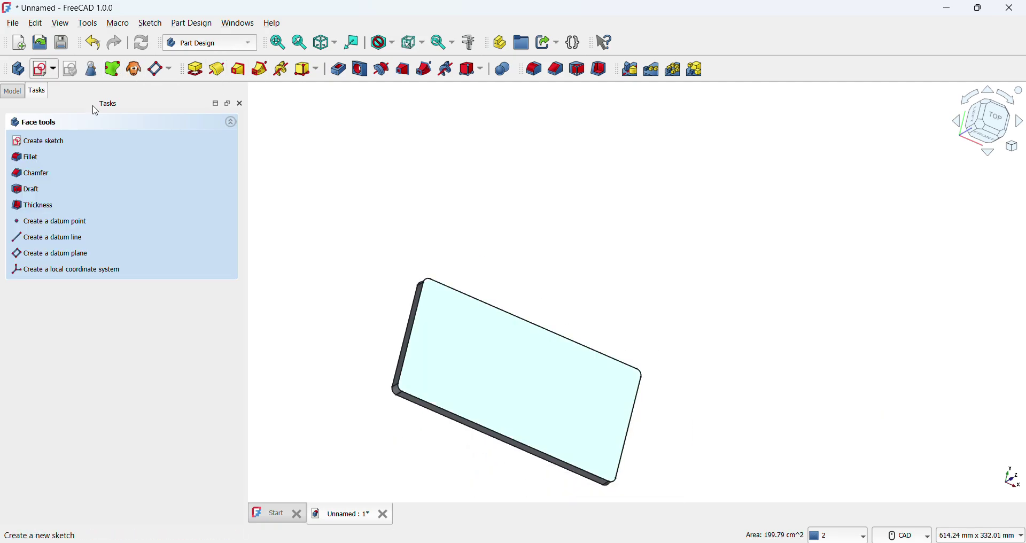
# - Draw a 15 mm circle near the plate's top-right corner
pyautogui.scroll(3, 717, 328)
pyautogui.scroll(2, 577, 168)
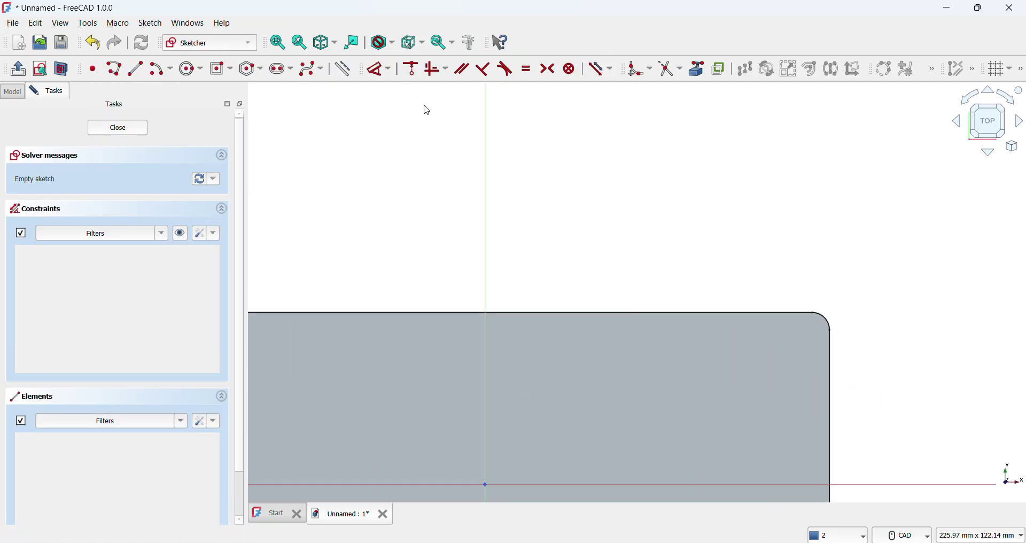
pyautogui.scroll(-2, 559, 295)
pyautogui.scroll(-1, 636, 394)
pyautogui.scroll(3, 635, 390)
pyautogui.scroll(2, 626, 263)
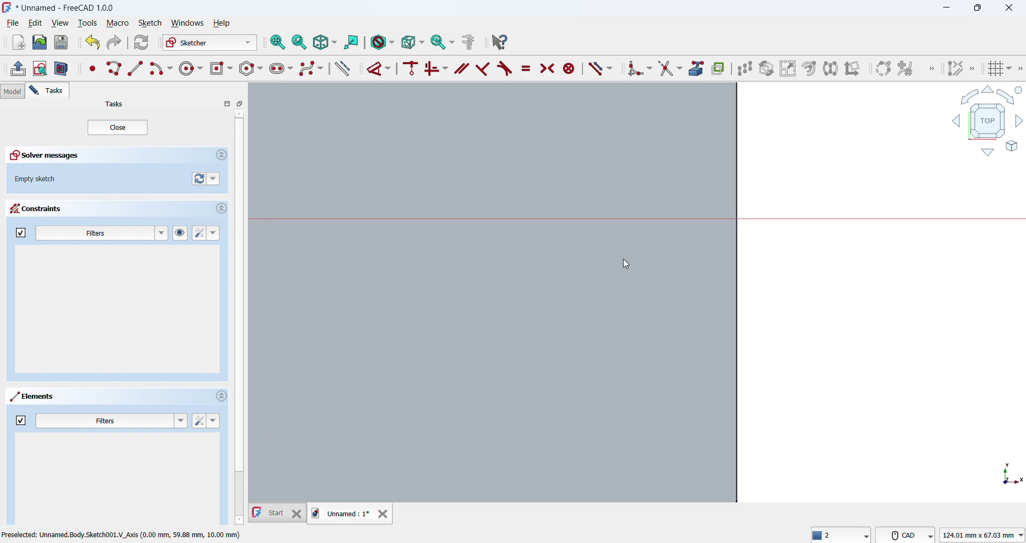
pyautogui.scroll(-2, 620, 235)
pyautogui.scroll(-2, 614, 140)
pyautogui.scroll(-2, 588, 138)
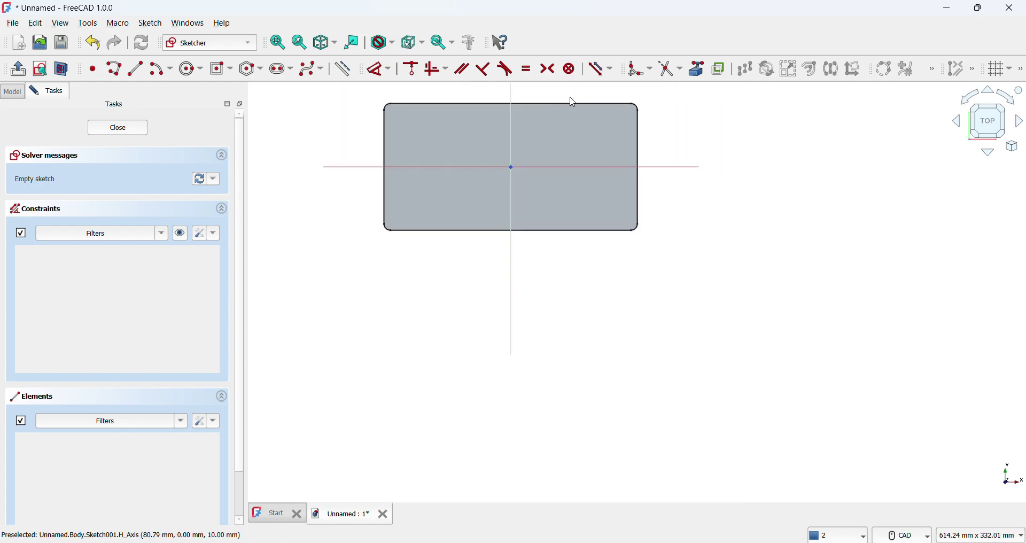
pyautogui.scroll(3, 572, 101)
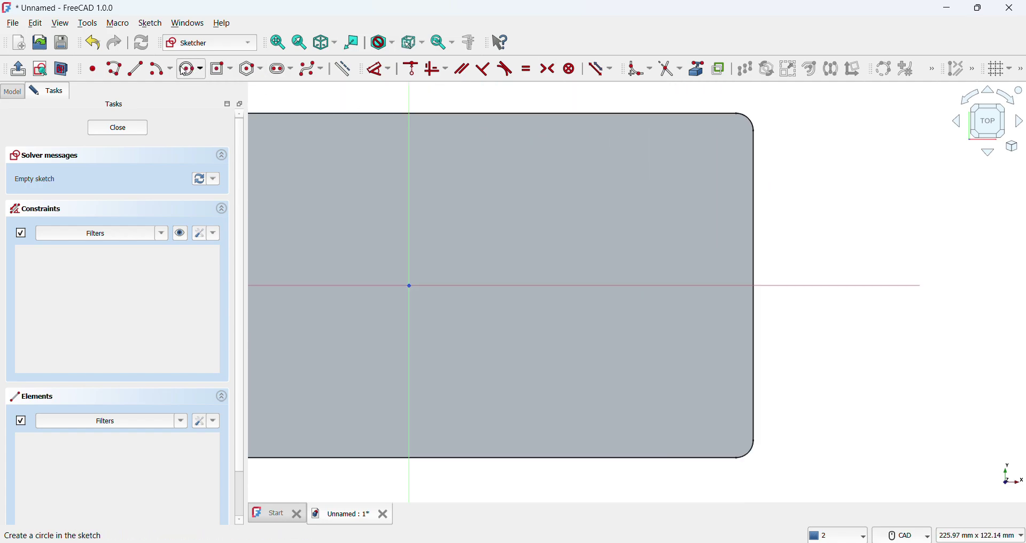
pyautogui.click(187, 68)
pyautogui.click(710, 146)
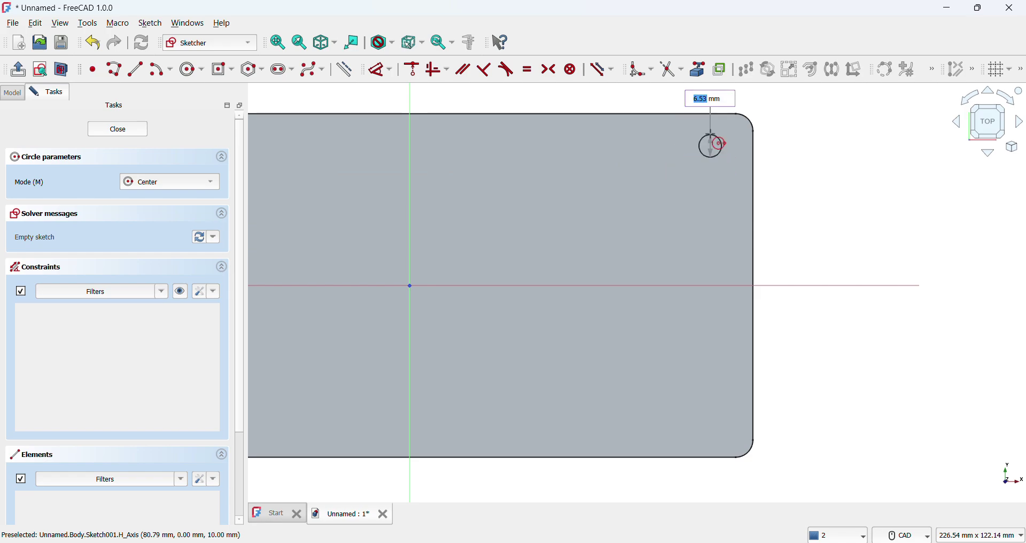
pyautogui.press('Return')
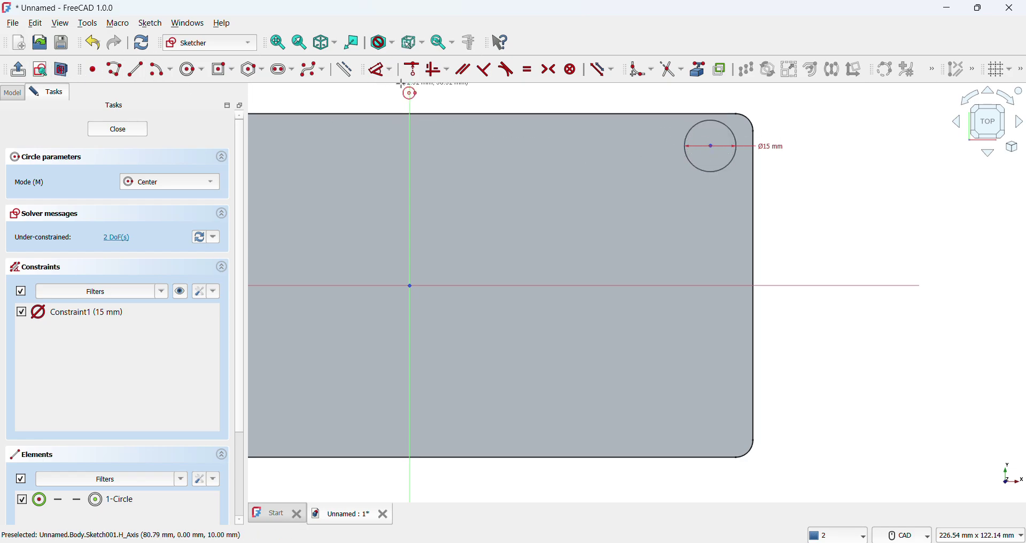
# - Constrain the circle centre 90 mm horizontally and 40 mm vertically from the origin
pyautogui.click(381, 69)
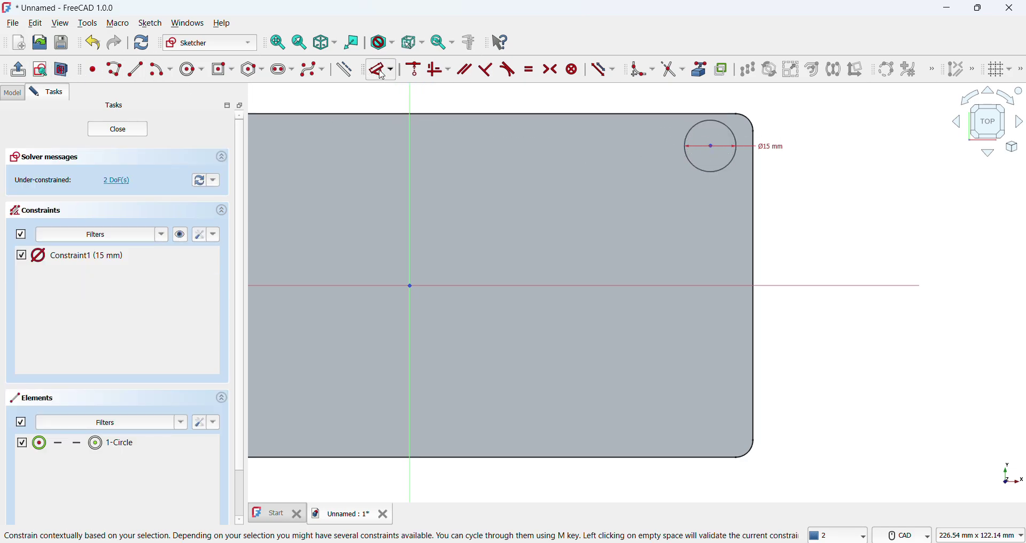
pyautogui.click(710, 145)
pyautogui.click(410, 184)
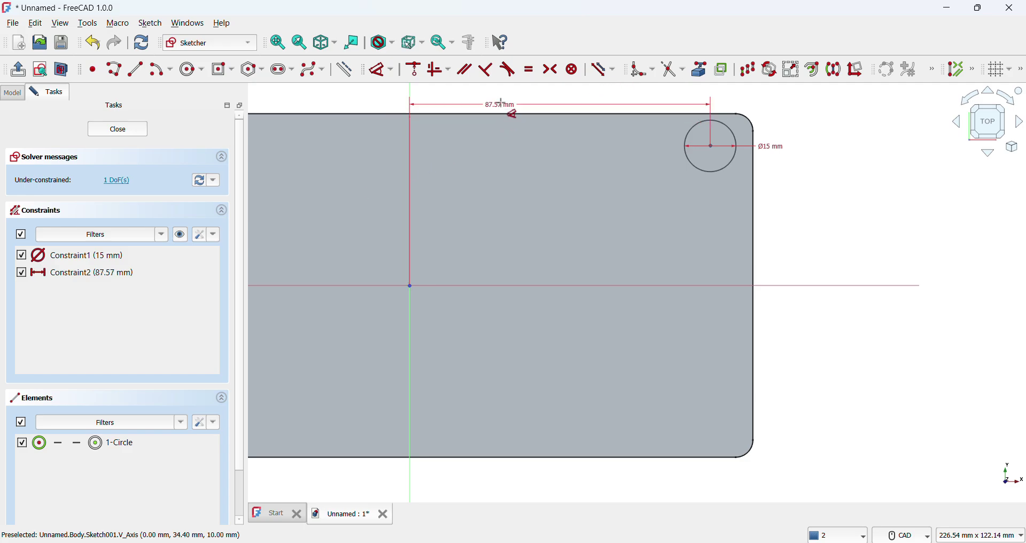
pyautogui.click(504, 100)
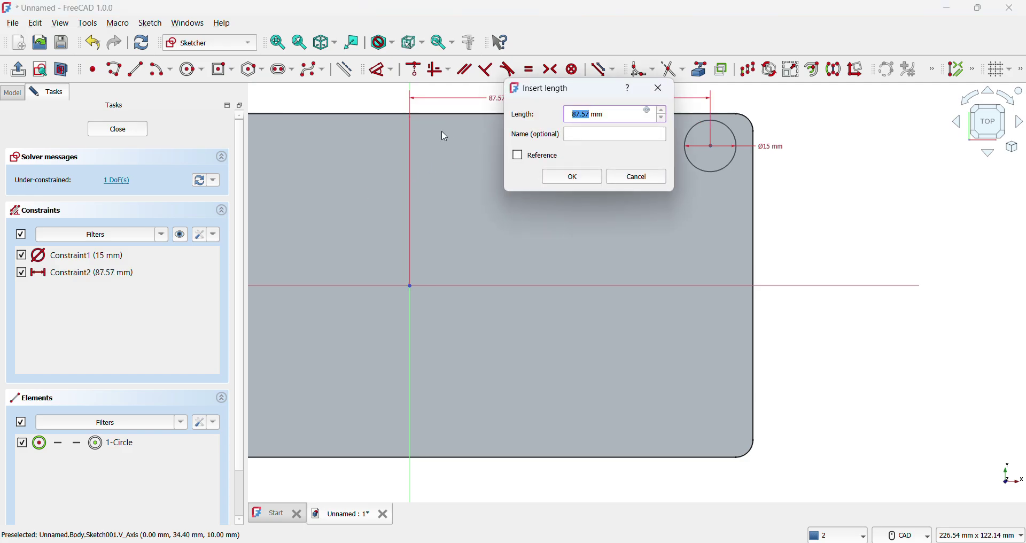
pyautogui.write('0')
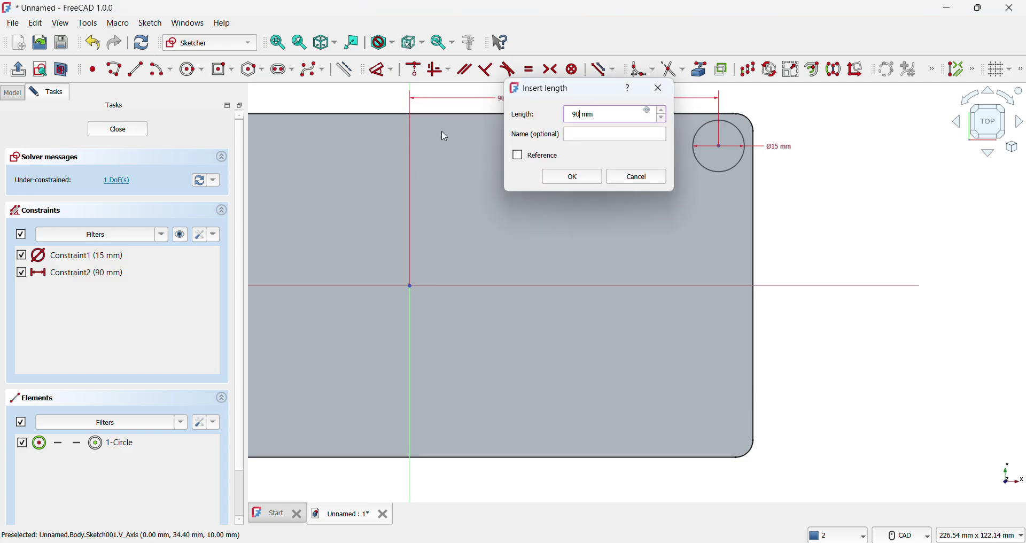
pyautogui.press('Return')
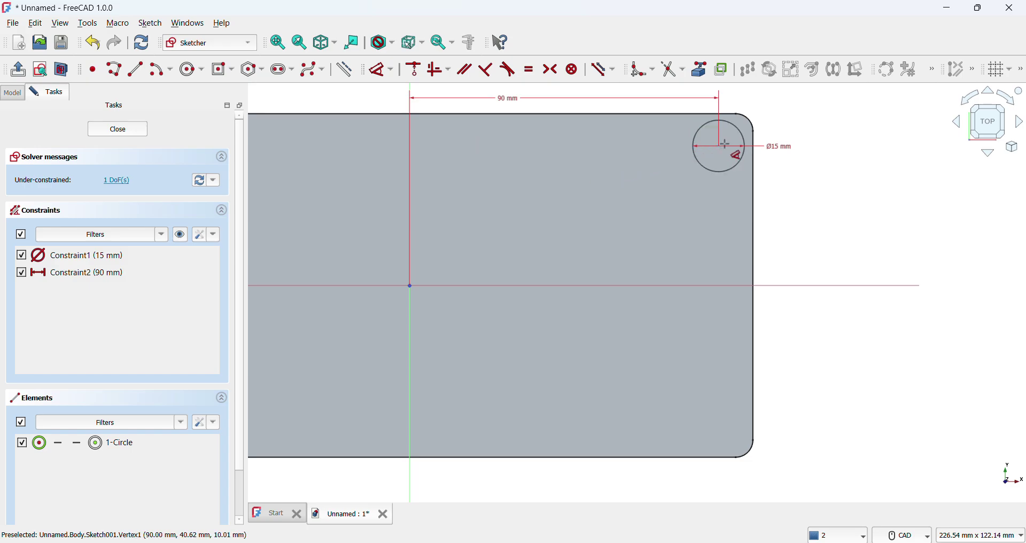
pyautogui.click(720, 147)
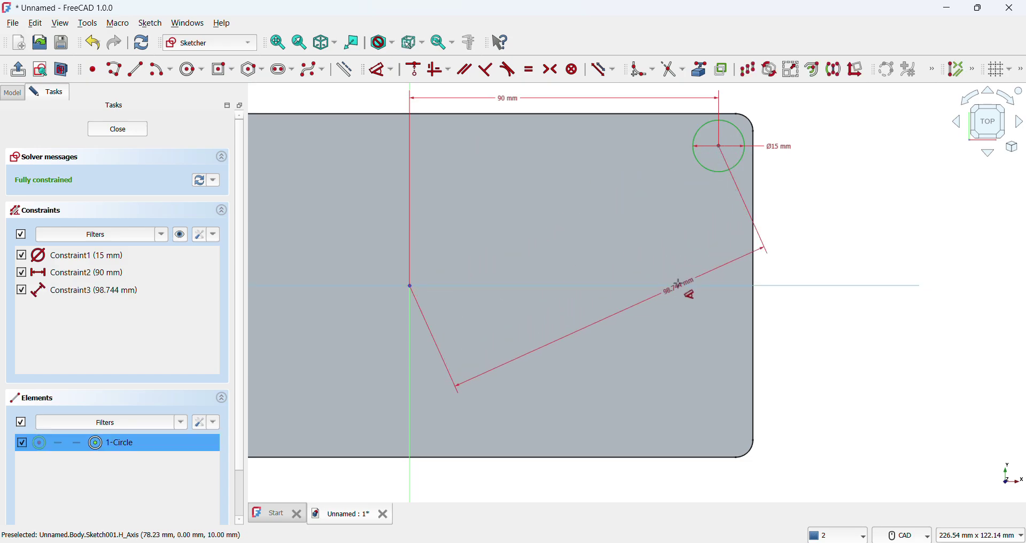
pyautogui.click(865, 286)
pyautogui.click(866, 281)
pyautogui.write('40')
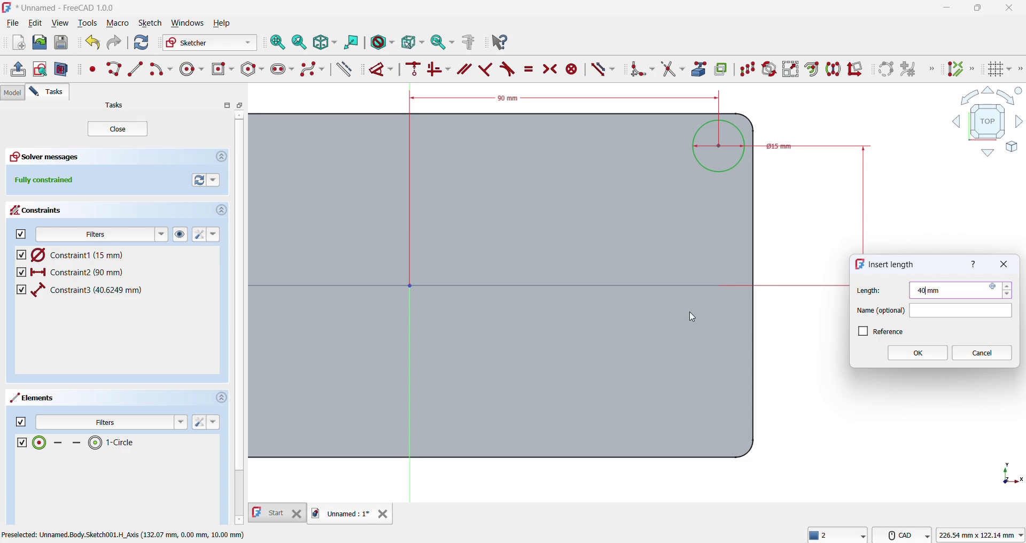
pyautogui.press('Return')
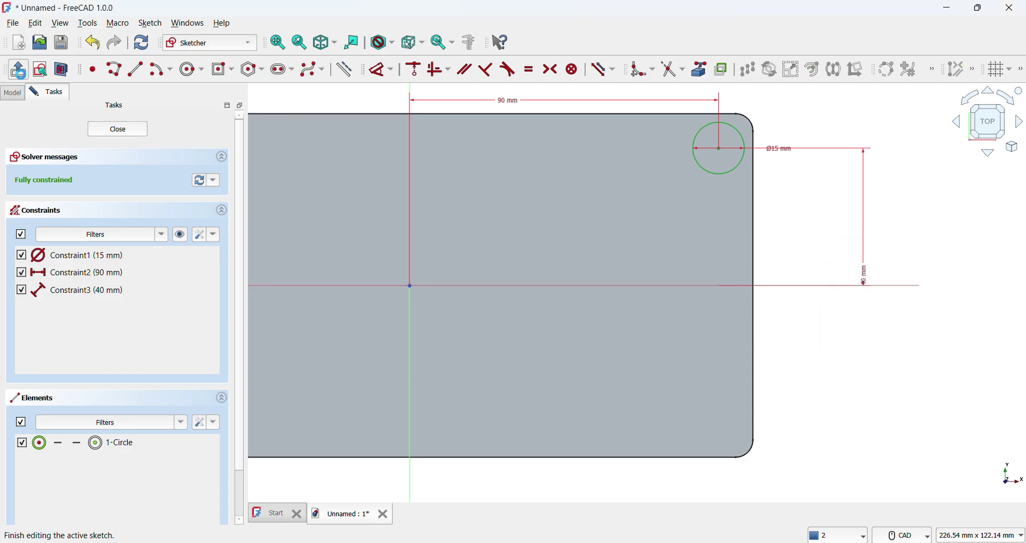
# - Pocket the hole sketch 10 mm through the plate, then cancel a started Polar Pattern
pyautogui.click(18, 69)
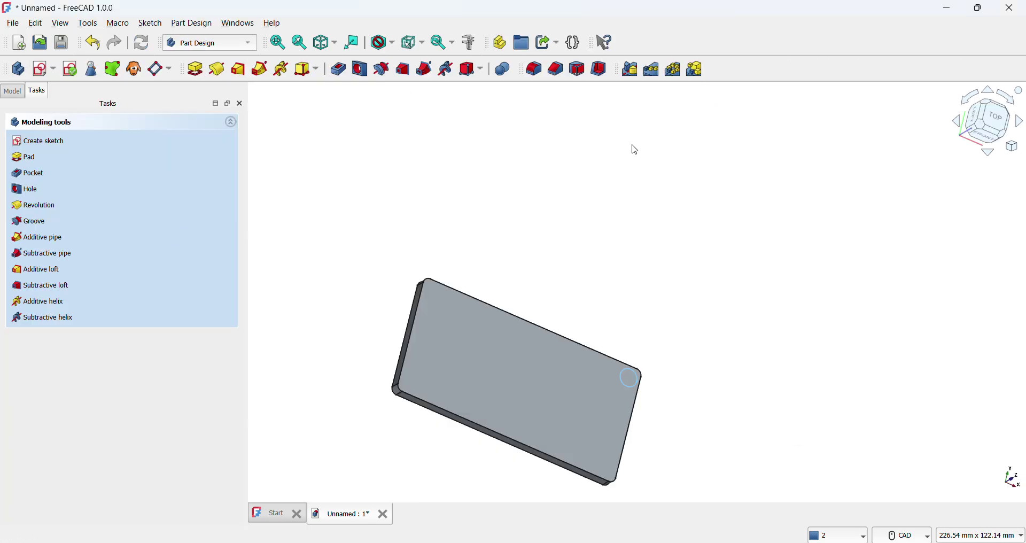
pyautogui.click(340, 70)
pyautogui.write('10')
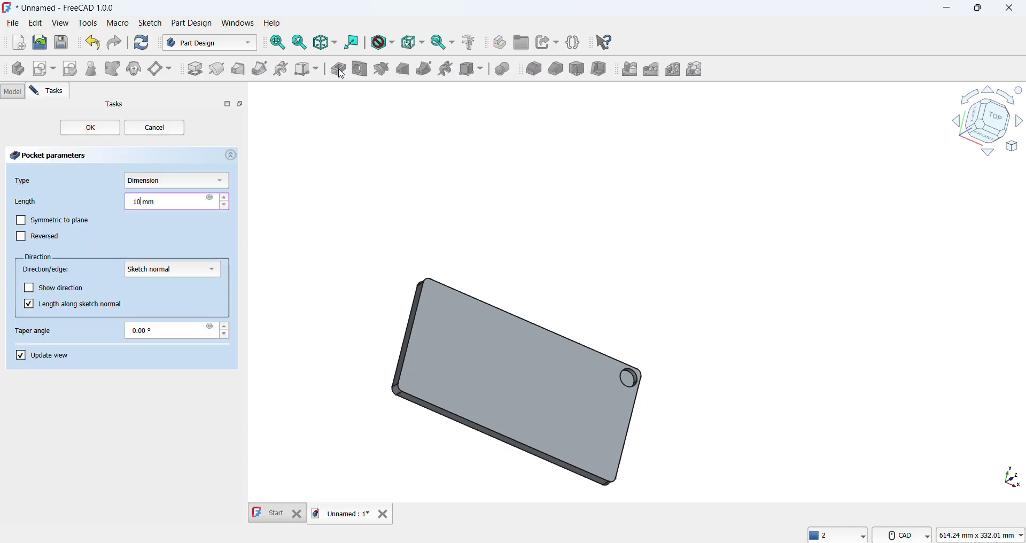
pyautogui.press('Return')
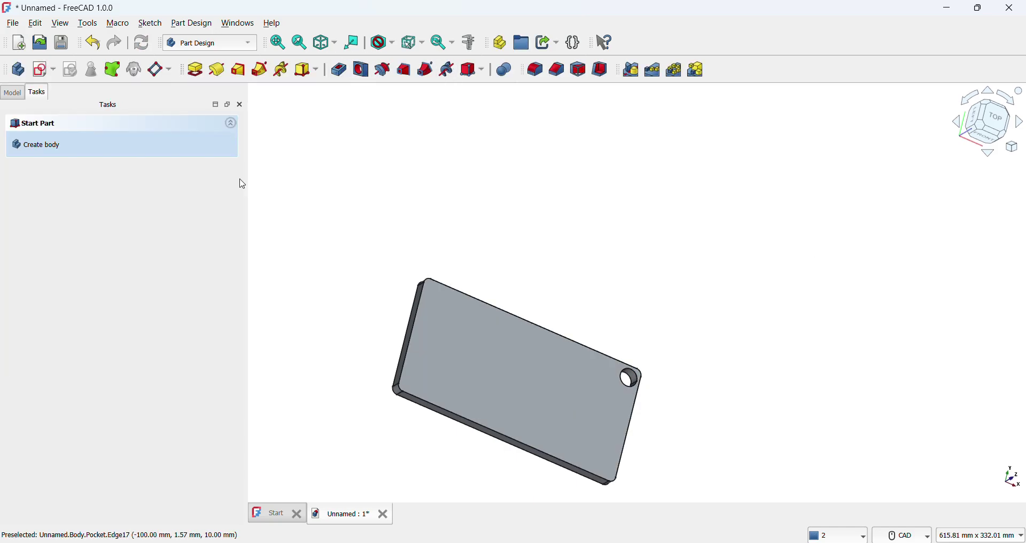
pyautogui.click(676, 69)
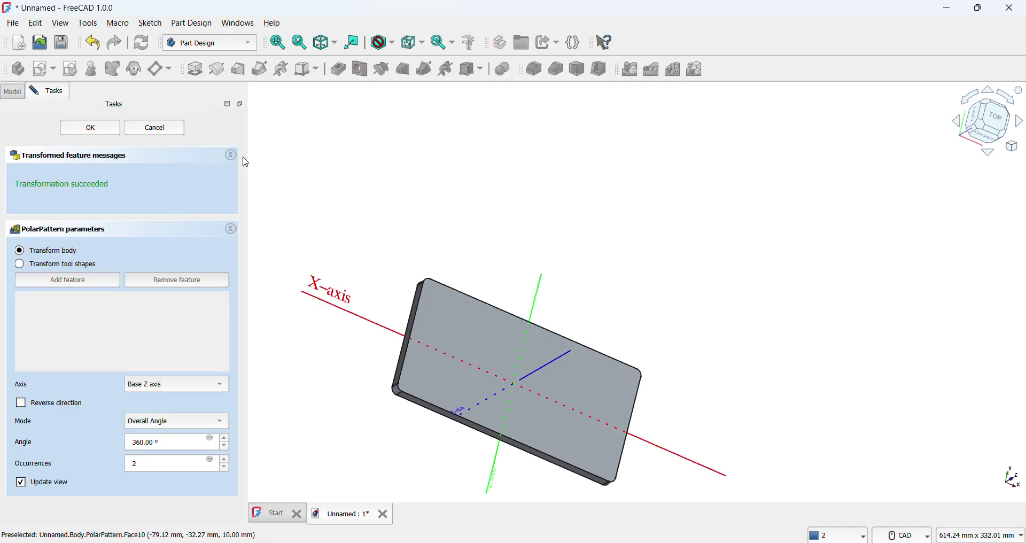
pyautogui.press('Return')
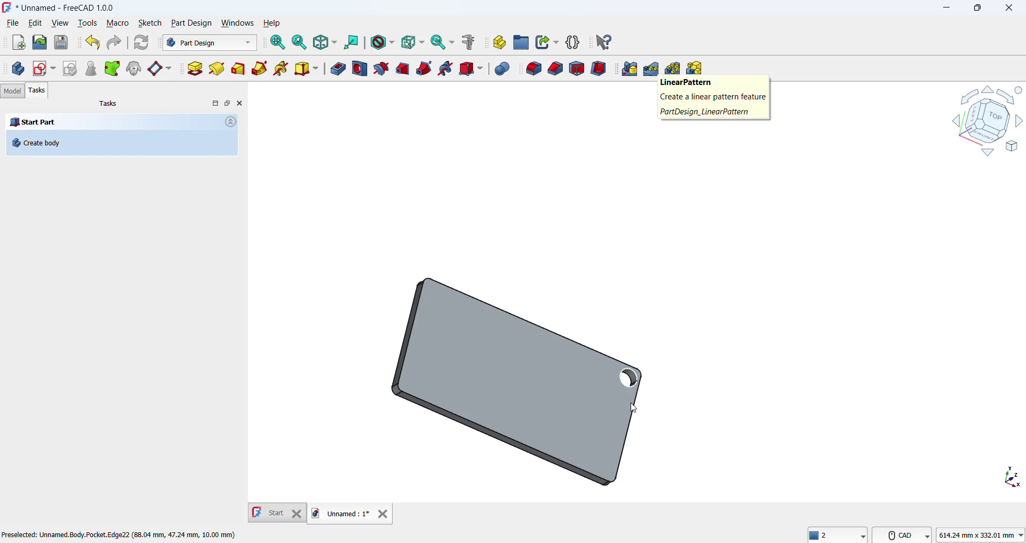
# - Reopen Sketch001 under the Pocket feature for editing
pyautogui.click(12, 91)
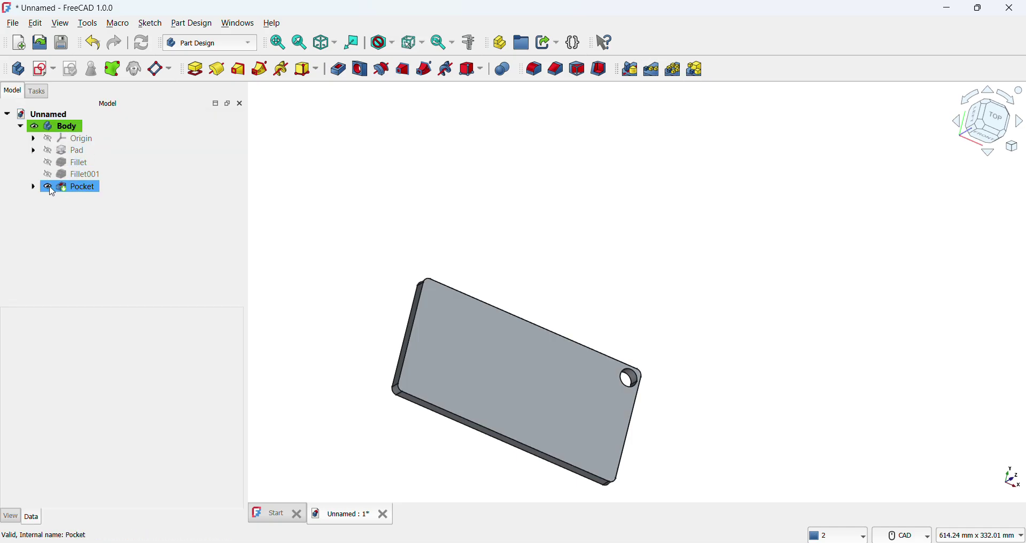
pyautogui.click(33, 187)
pyautogui.doubleClick(114, 201)
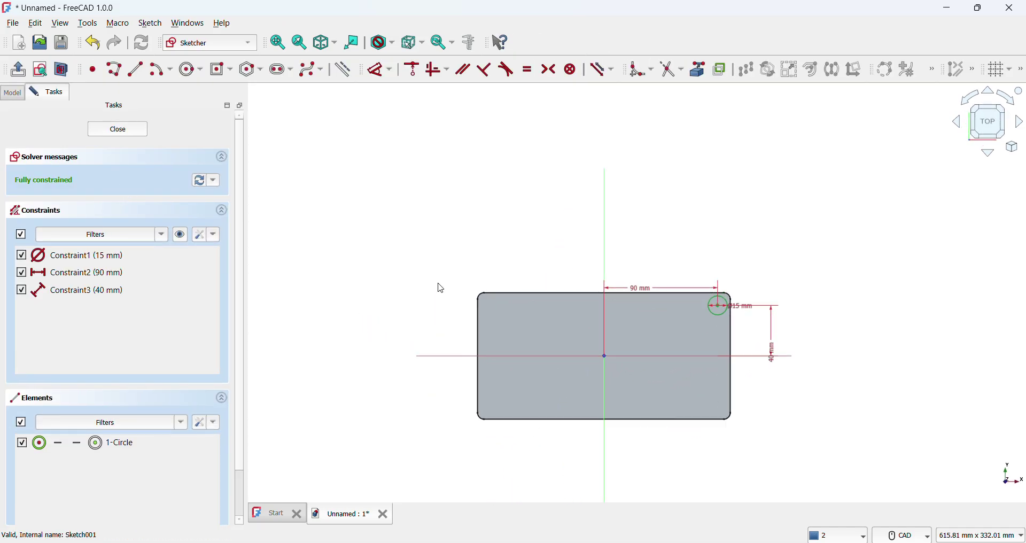
pyautogui.scroll(1, 764, 325)
pyautogui.scroll(2, 706, 328)
pyautogui.scroll(1, 730, 294)
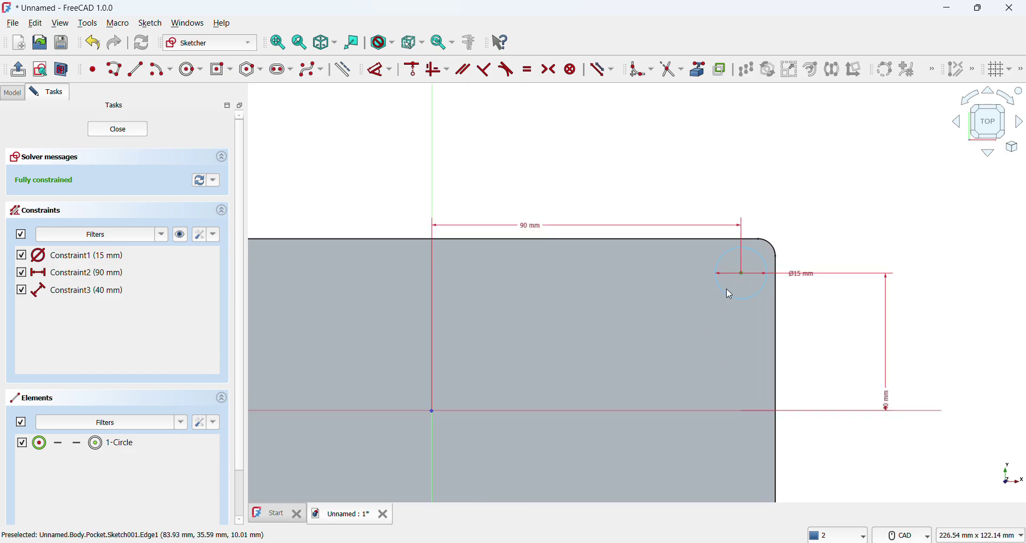
# - Mirror the corner circle across the horizontal axis with Symmetry
pyautogui.click(725, 293)
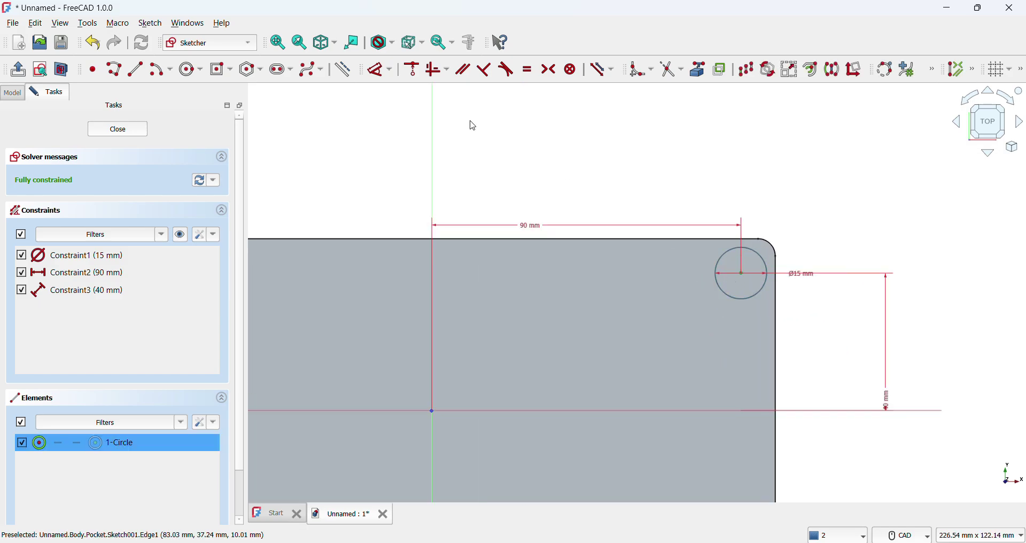
pyautogui.click(832, 75)
pyautogui.click(521, 412)
# - Mirror the upper-right circle across the vertical axis
pyautogui.scroll(-1, 614, 355)
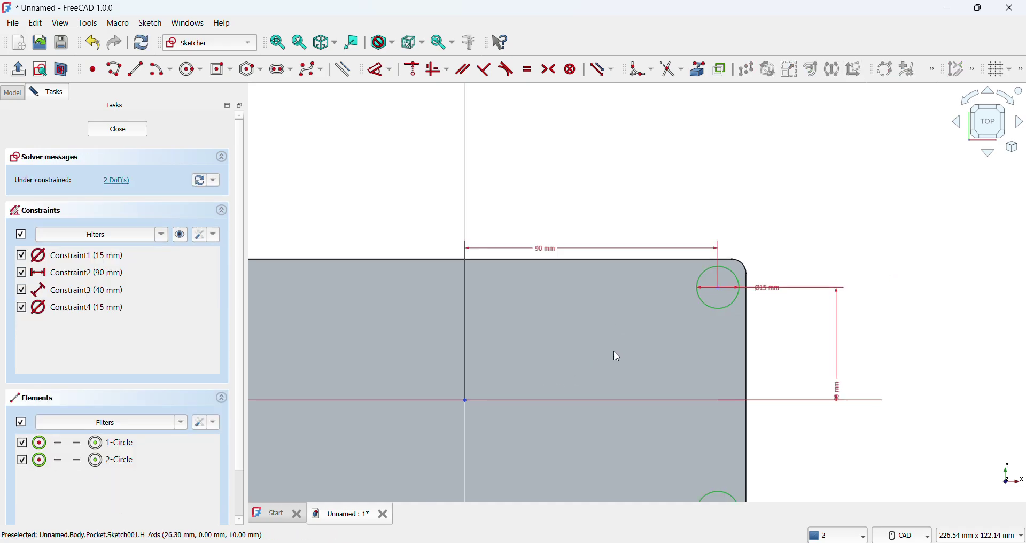
pyautogui.scroll(-1, 618, 362)
pyautogui.scroll(-1, 698, 446)
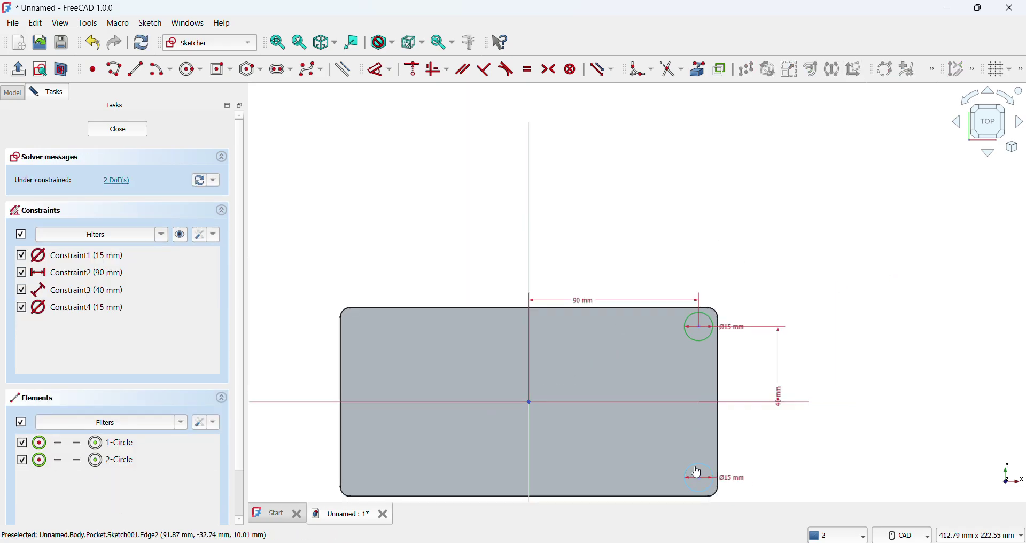
pyautogui.click(691, 474)
pyautogui.click(691, 474)
pyautogui.click(694, 474)
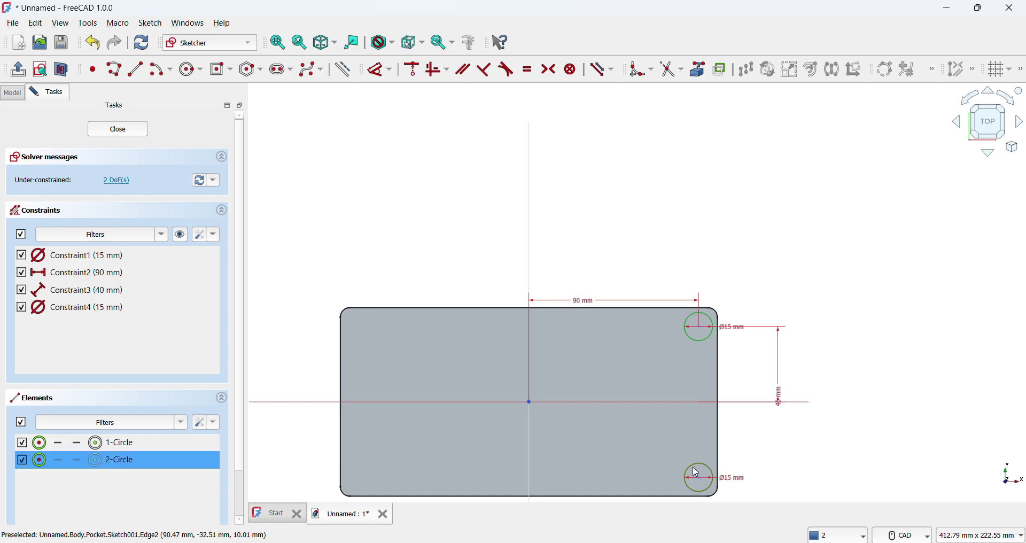
pyautogui.click(697, 471)
pyautogui.click(700, 341)
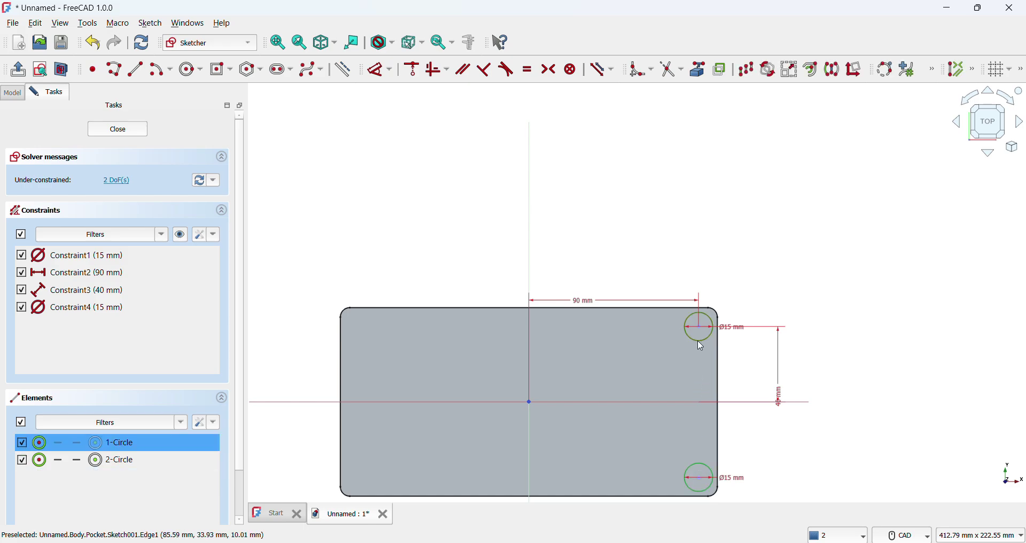
pyautogui.click(838, 75)
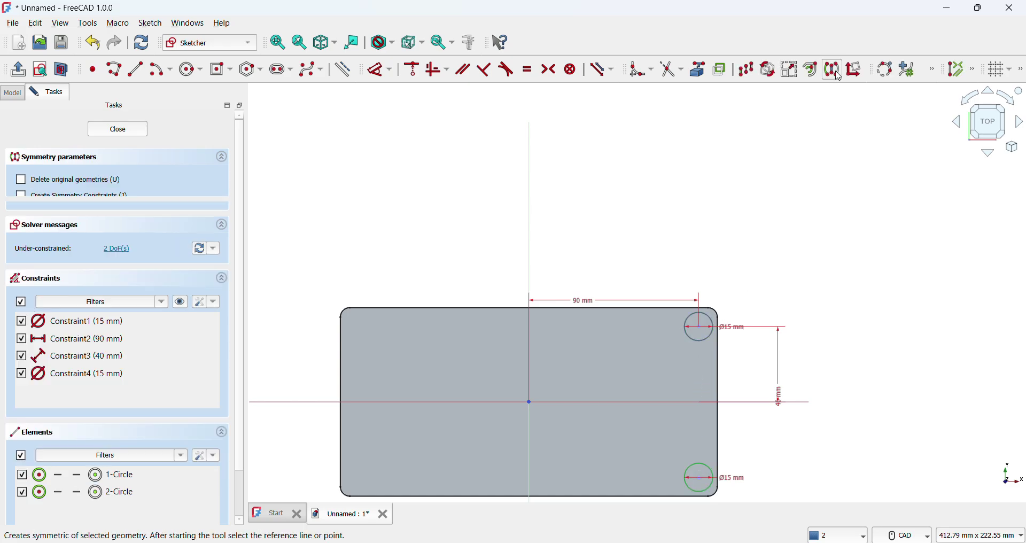
pyautogui.click(531, 392)
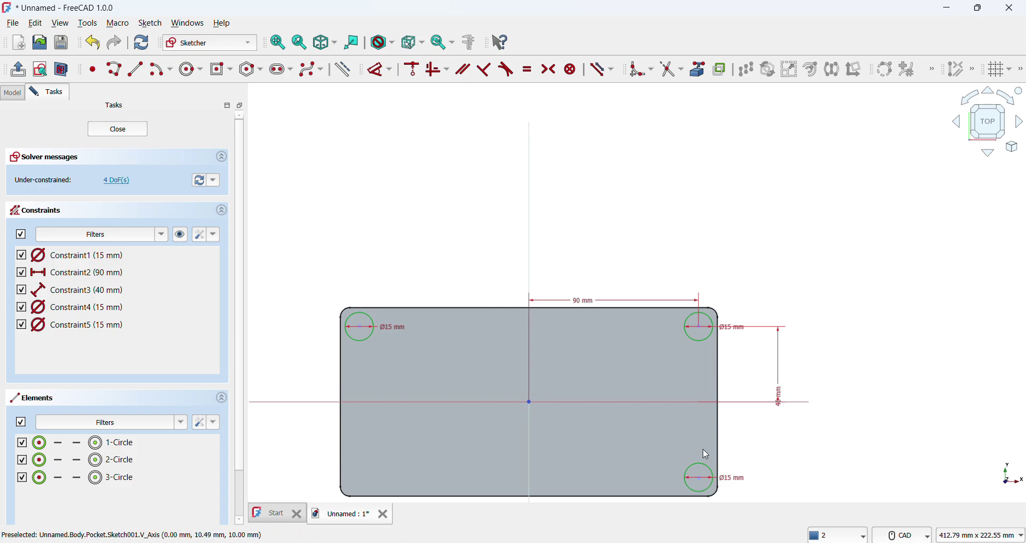
# - Mirror the lower-right circle about the origin to create the lower-left hole
pyautogui.click(698, 469)
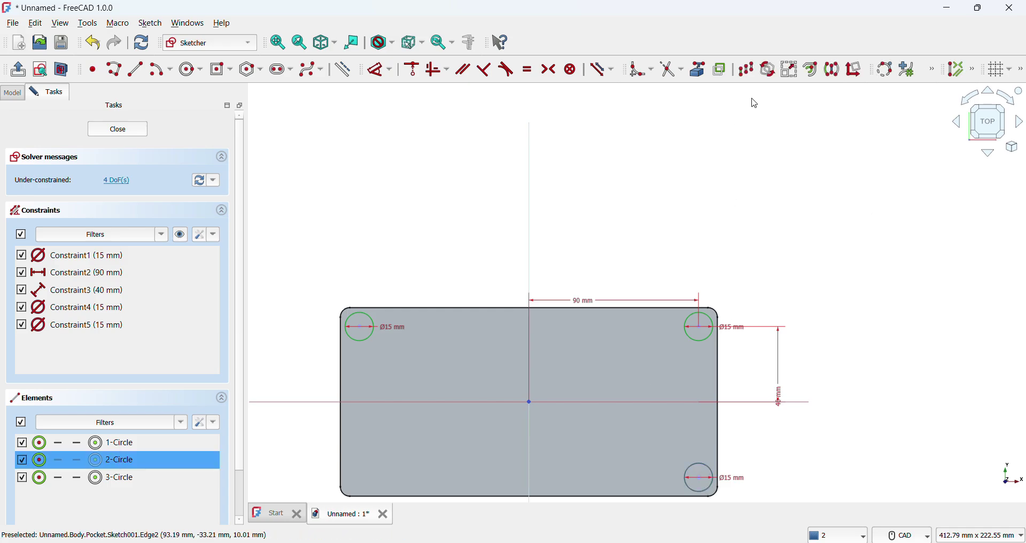
pyautogui.click(832, 70)
pyautogui.click(529, 403)
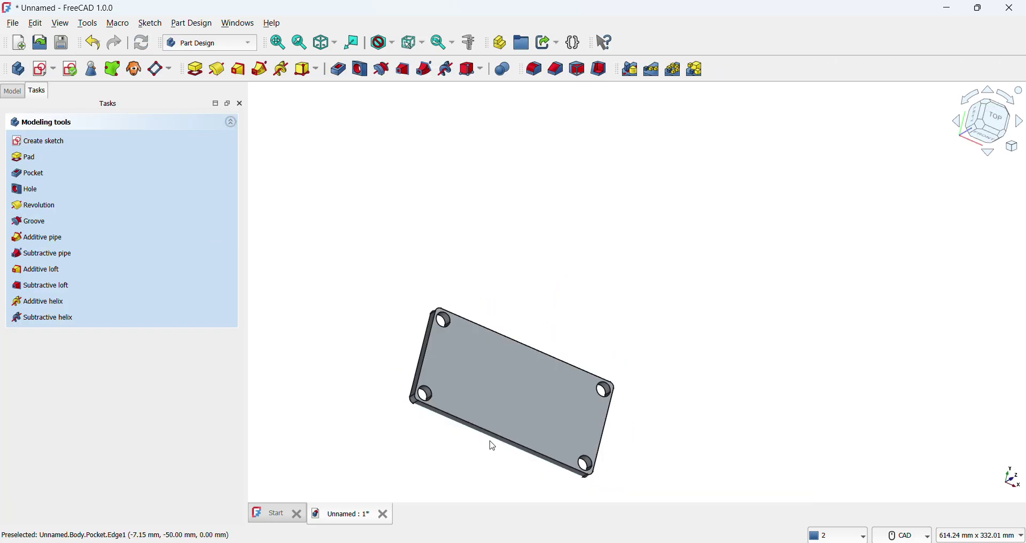
# - Orbit to an edge-on view and select the plate's long side face
pyautogui.scroll(-2, 492, 446)
pyautogui.scroll(2, 497, 428)
pyautogui.scroll(2, 499, 422)
pyautogui.scroll(3, 499, 401)
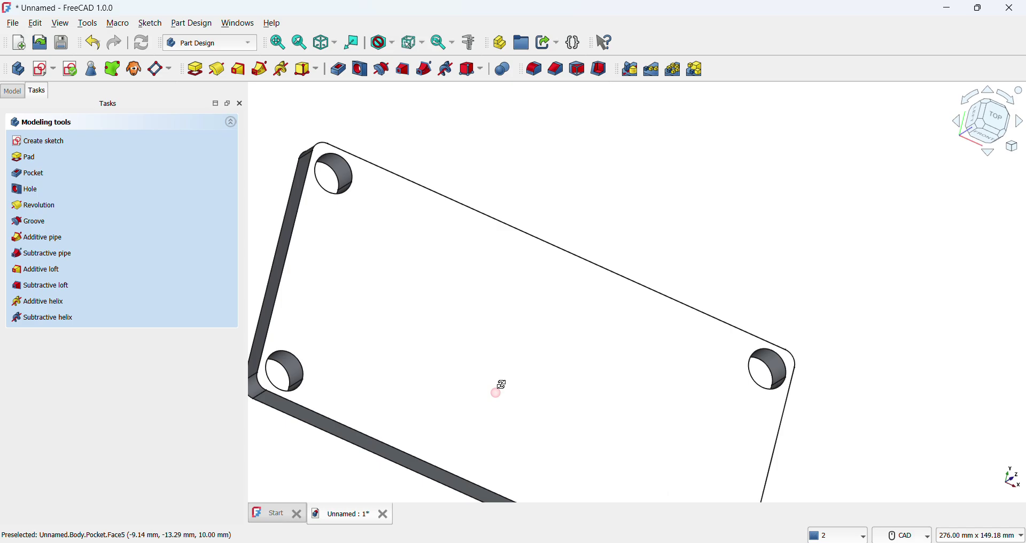
pyautogui.moveTo(501, 384); pyautogui.dragTo(520, 316, button='middle')
pyautogui.click(476, 426)
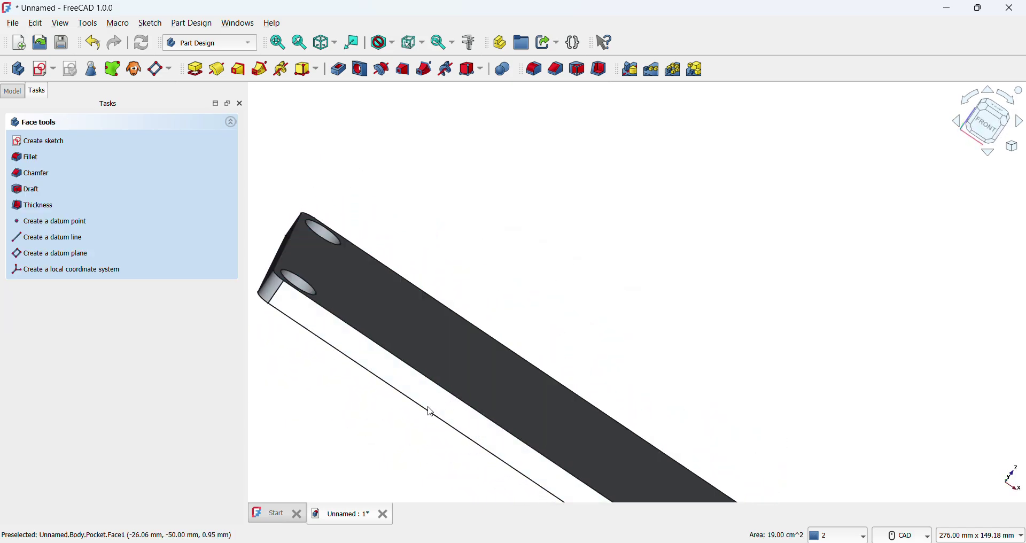
pyautogui.doubleClick(432, 412)
pyautogui.click(471, 268)
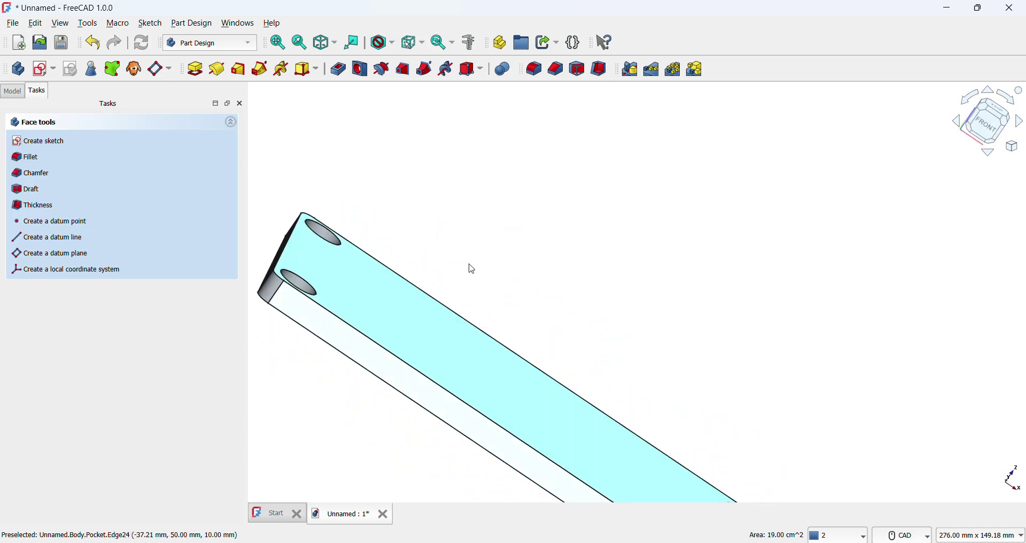
pyautogui.doubleClick(374, 389)
pyautogui.click(368, 358)
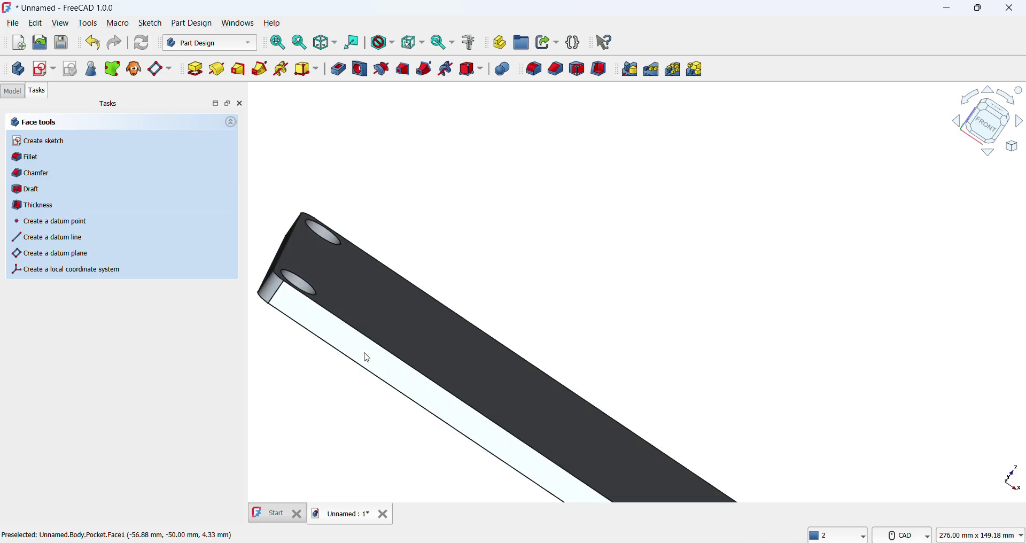
# - Create a sketch, close it empty, then start new Sketch002 on the side face
pyautogui.click(41, 70)
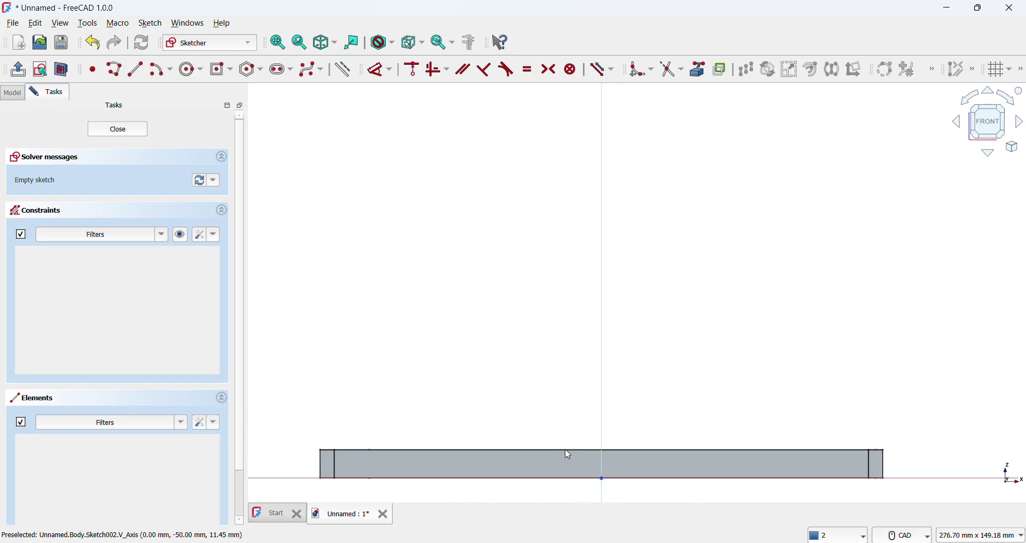
pyautogui.click(120, 128)
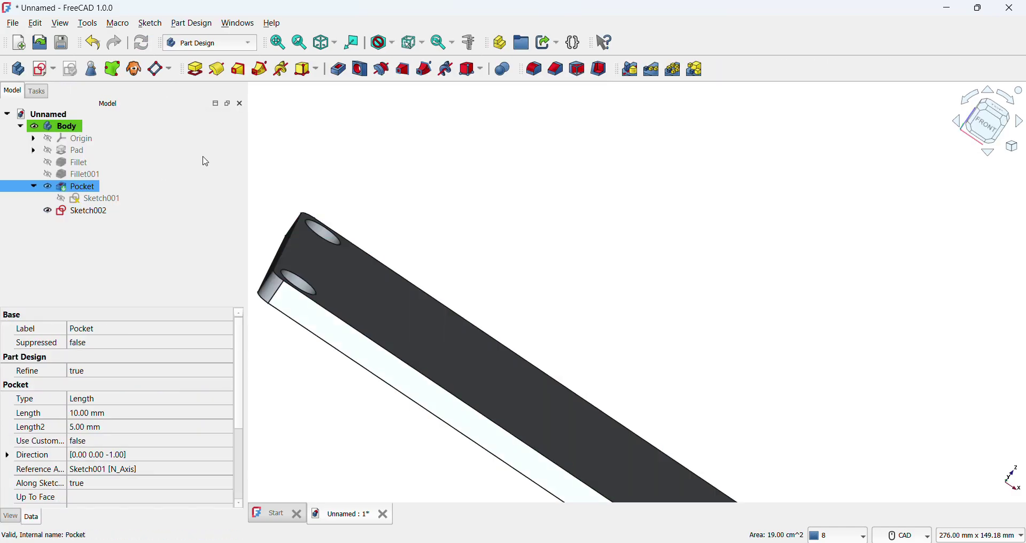
pyautogui.click(41, 69)
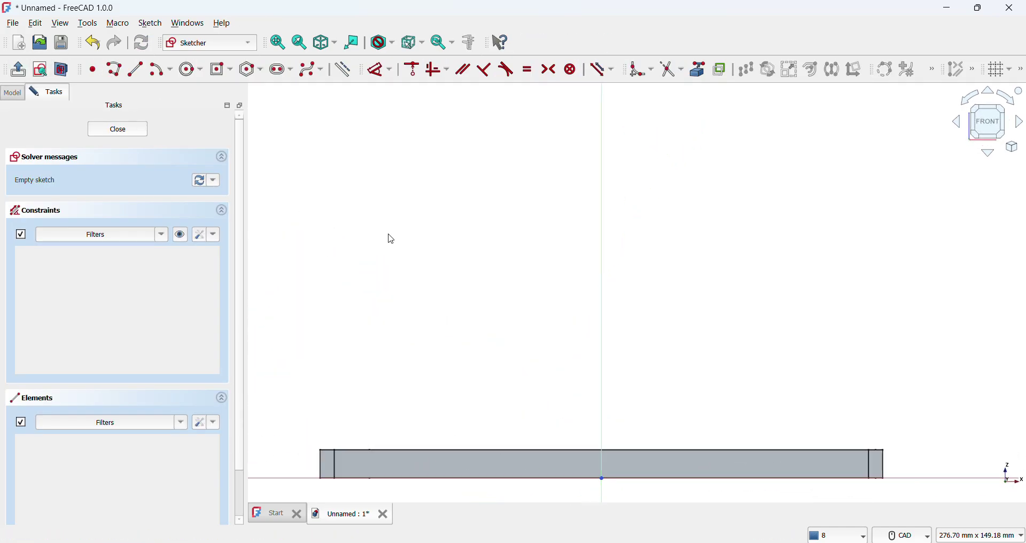
# - Draw a 70 mm horizontal line at 0° above the plate
pyautogui.click(136, 70)
pyautogui.click(498, 408)
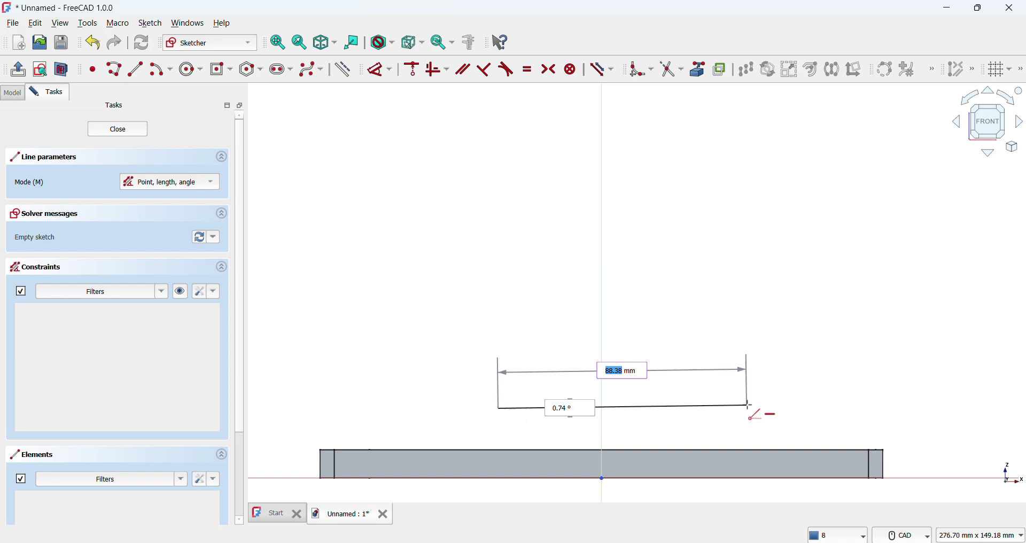
pyautogui.press('Return')
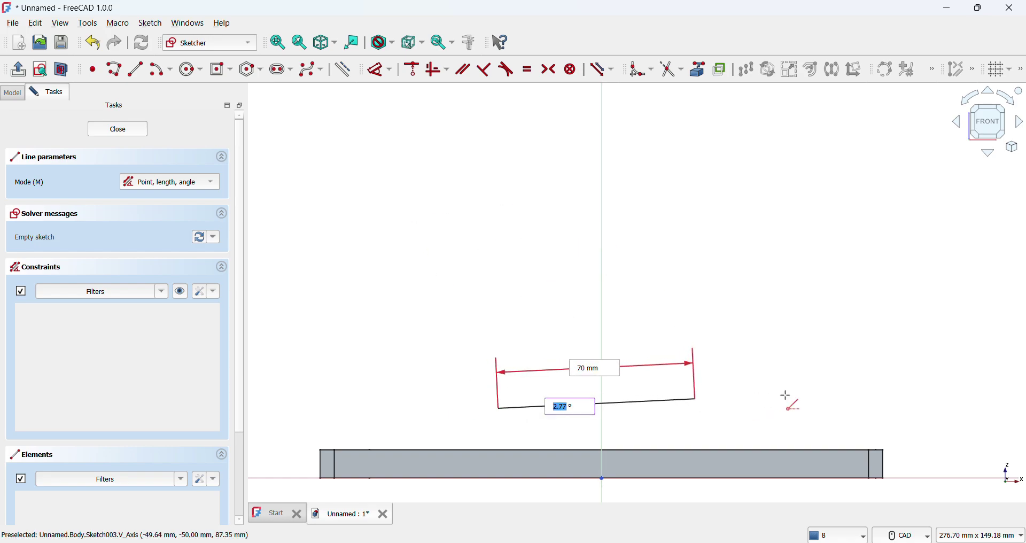
pyautogui.write('0')
pyautogui.press('Return')
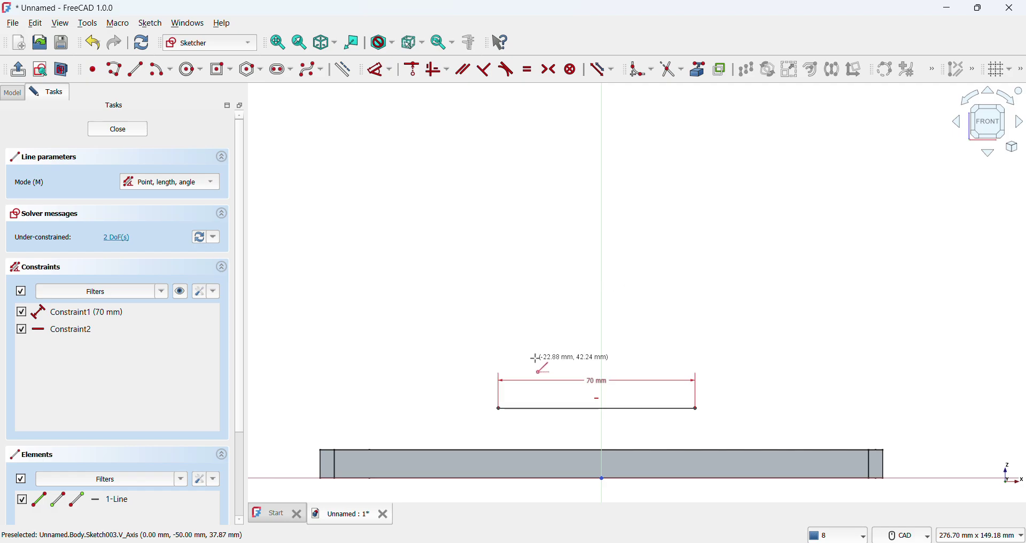
# - Dimension the line 35 mm from the vertical axis and 10 mm above the horizontal axis
pyautogui.click(381, 69)
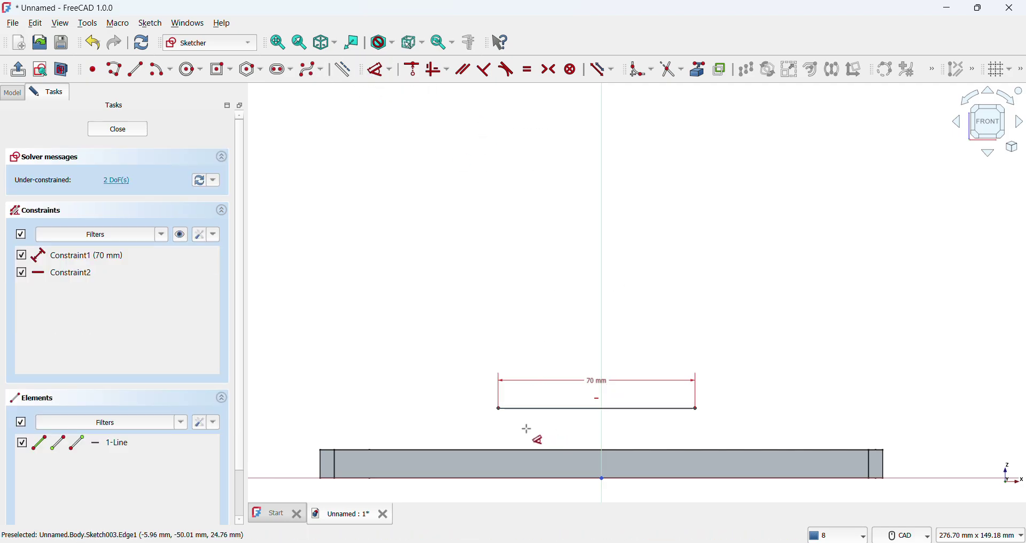
pyautogui.click(499, 409)
pyautogui.click(602, 479)
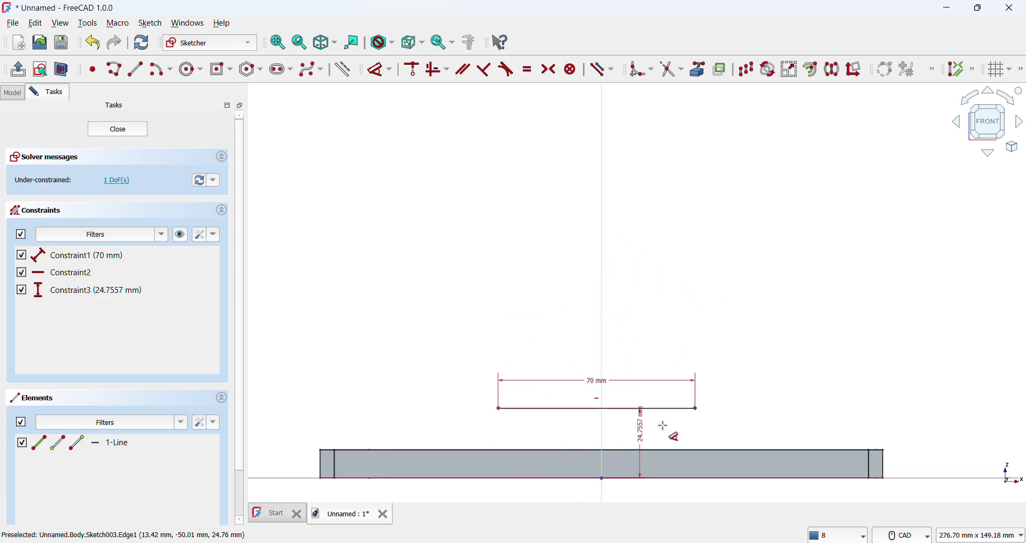
pyautogui.click(555, 235)
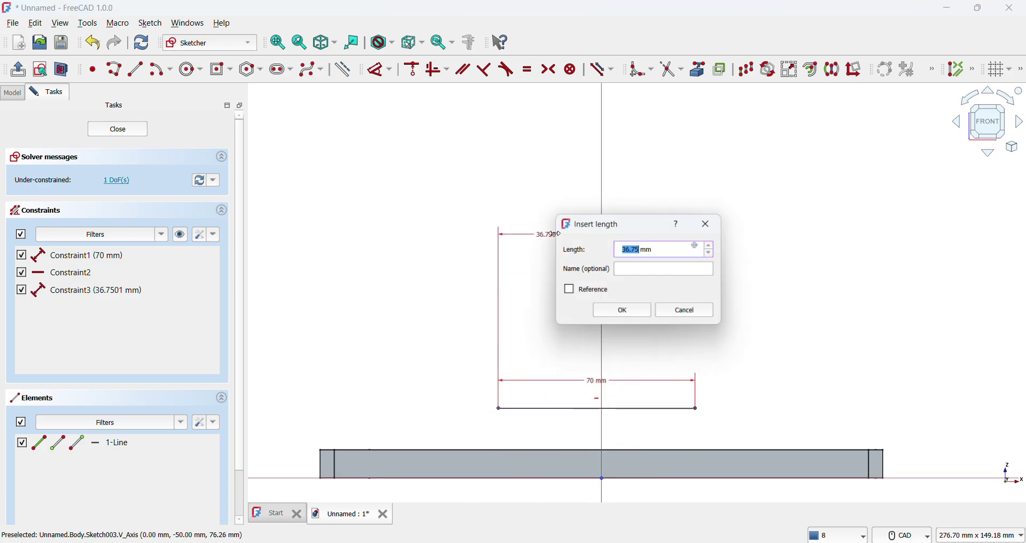
pyautogui.write('3')
pyautogui.press('Return')
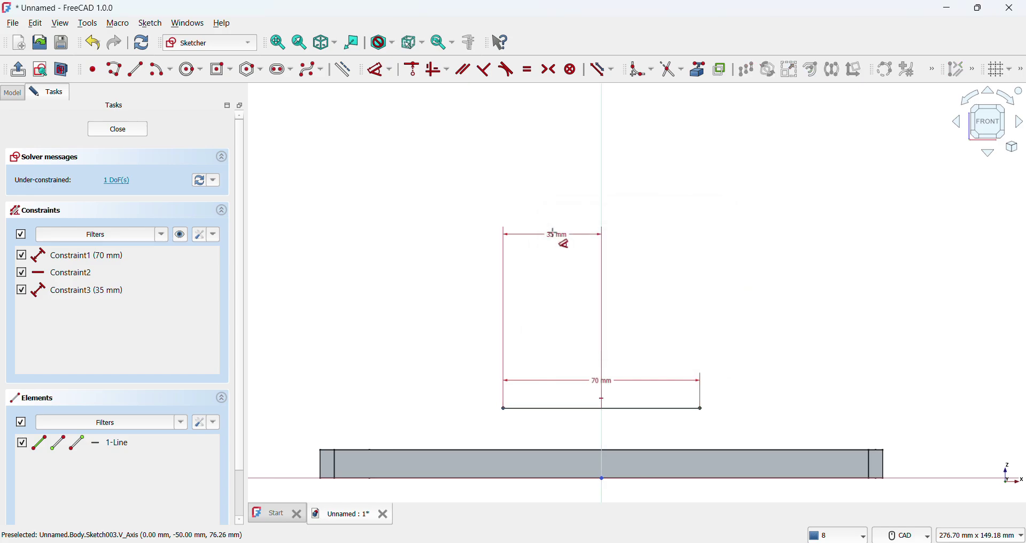
pyautogui.click(550, 409)
pyautogui.click(566, 477)
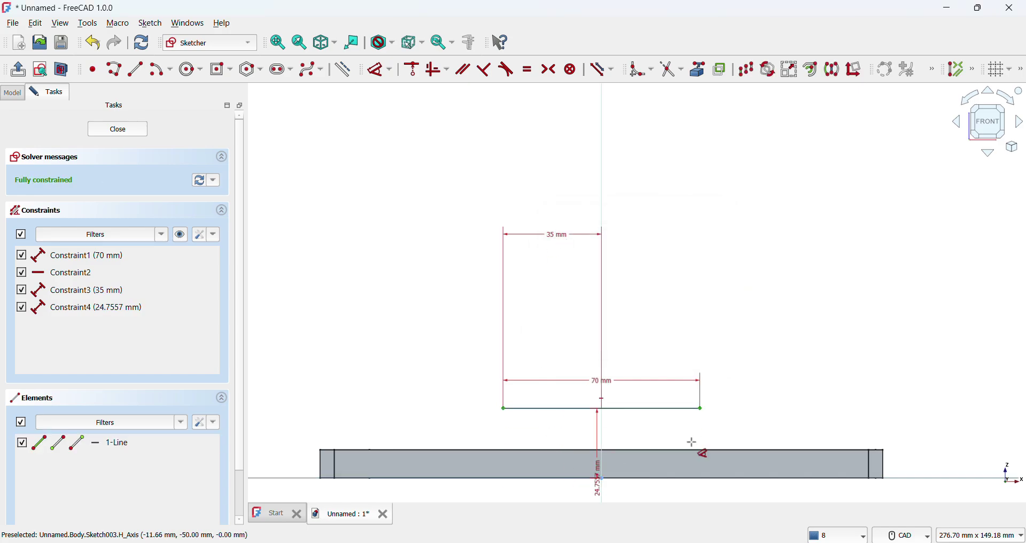
pyautogui.click(893, 415)
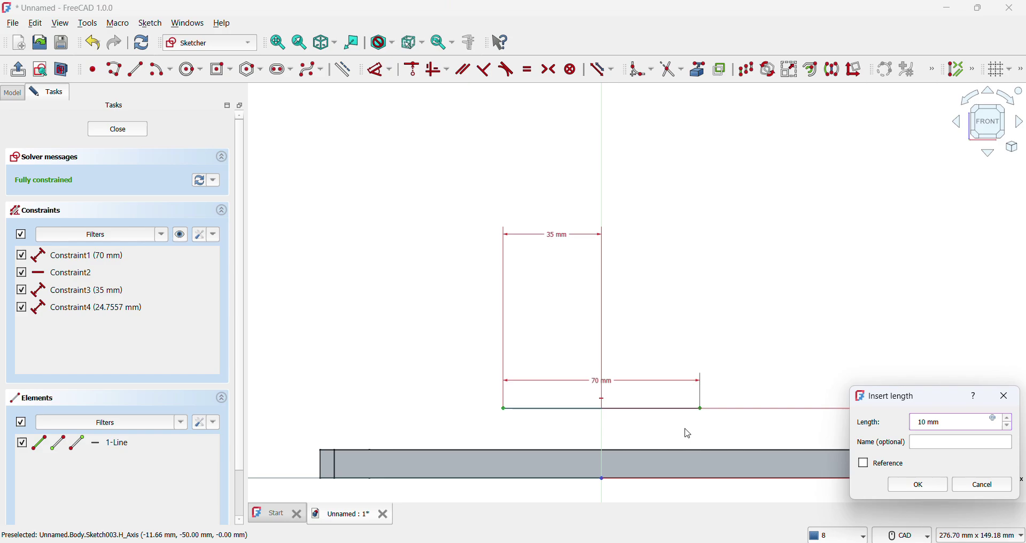
pyautogui.press('Return')
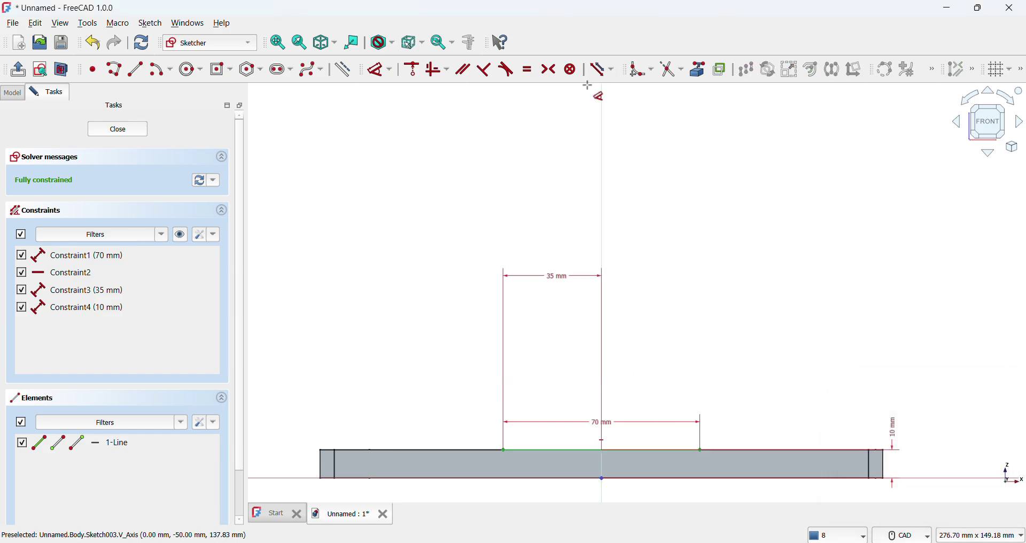
pyautogui.click(188, 69)
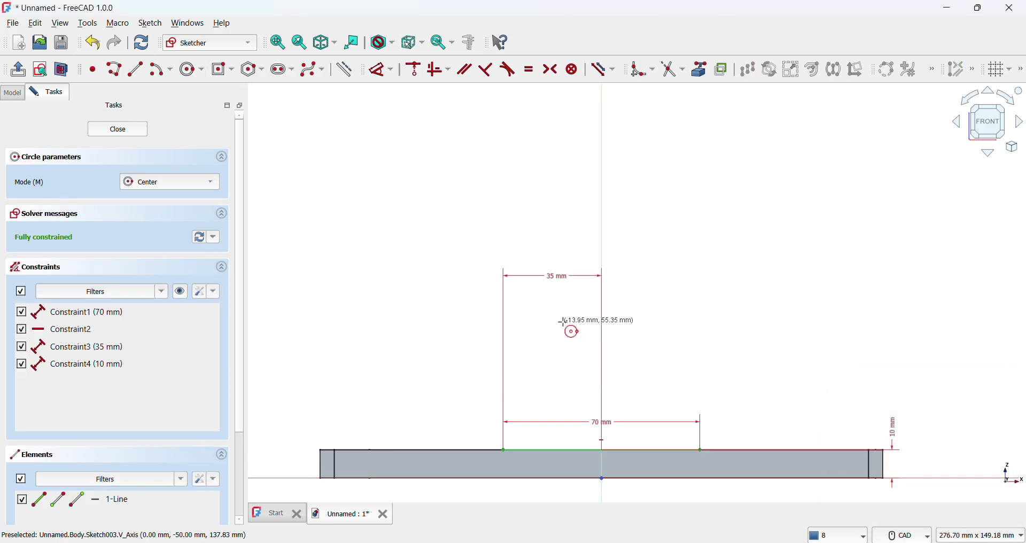
# - Draw a Ø50 mm circle on the vertical axis with its centre dimensioned 90 mm above the origin
pyautogui.click(601, 350)
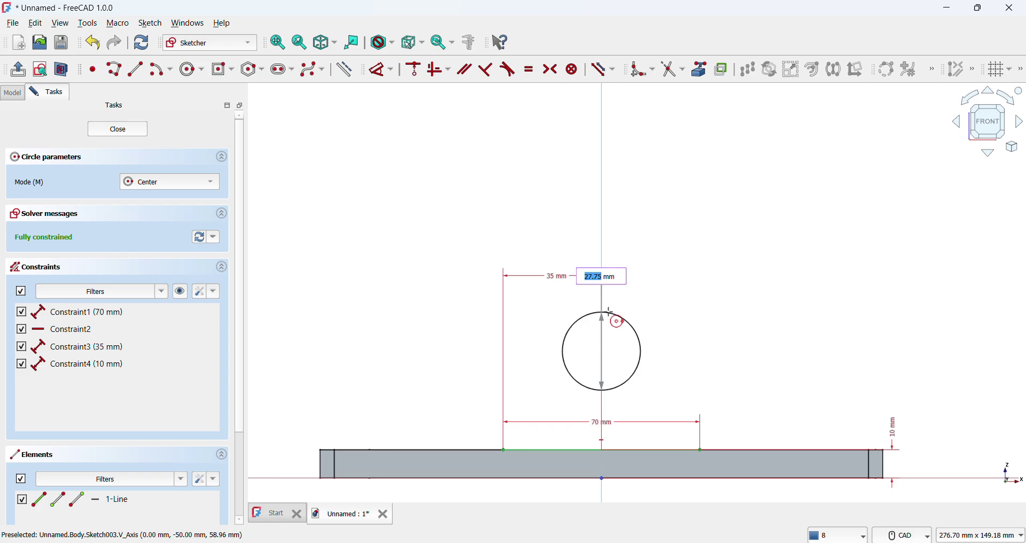
pyautogui.press('Return')
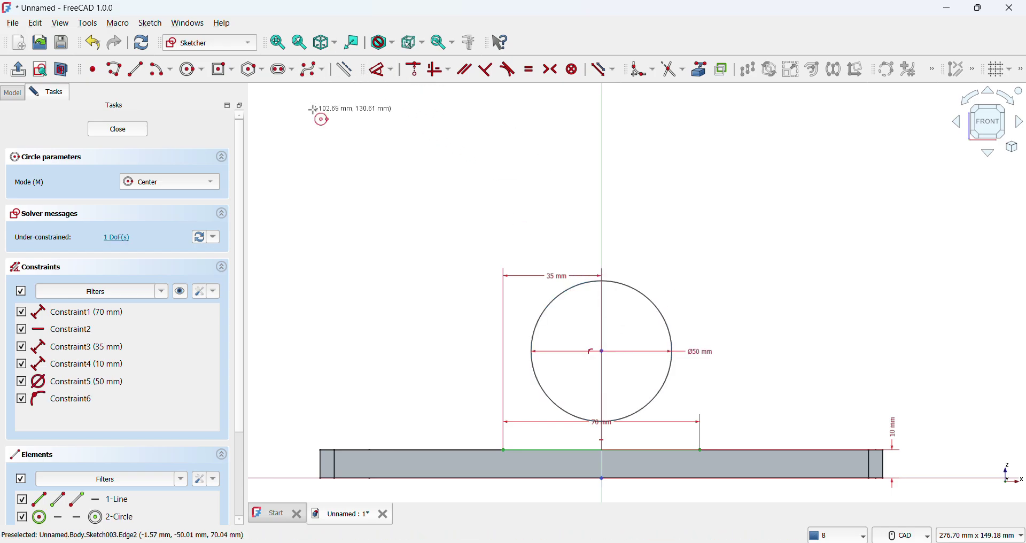
pyautogui.click(603, 351)
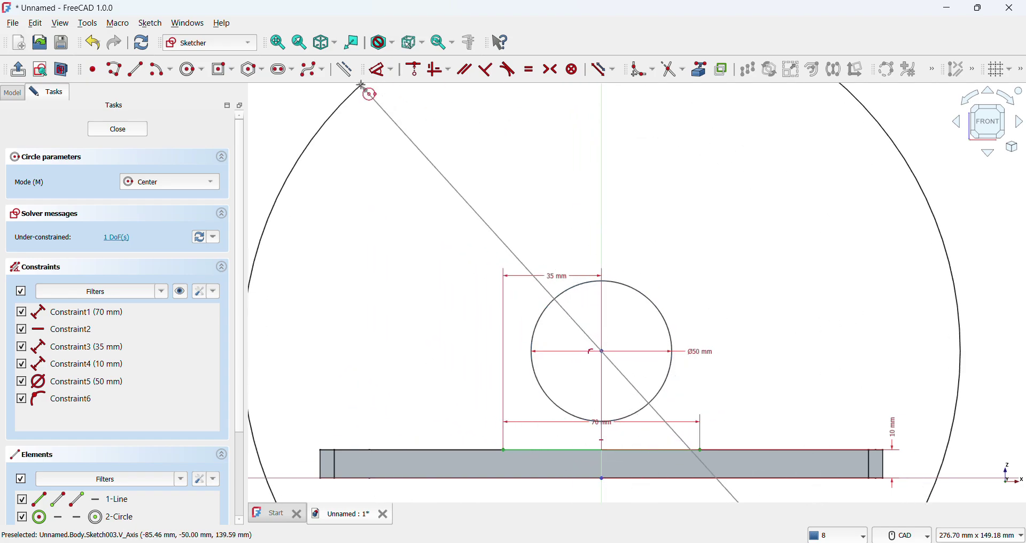
pyautogui.click(381, 69)
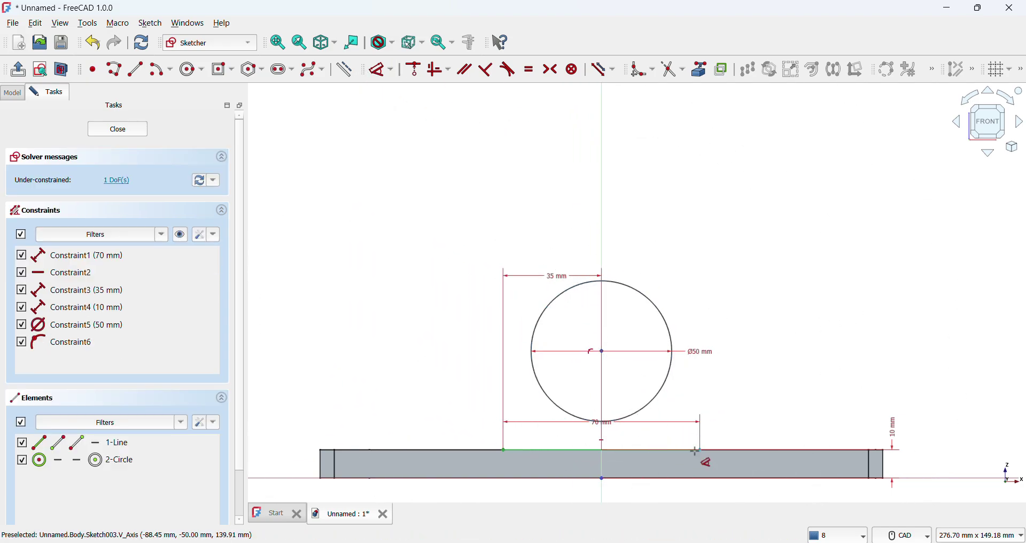
pyautogui.click(602, 478)
pyautogui.click(602, 351)
pyautogui.click(876, 353)
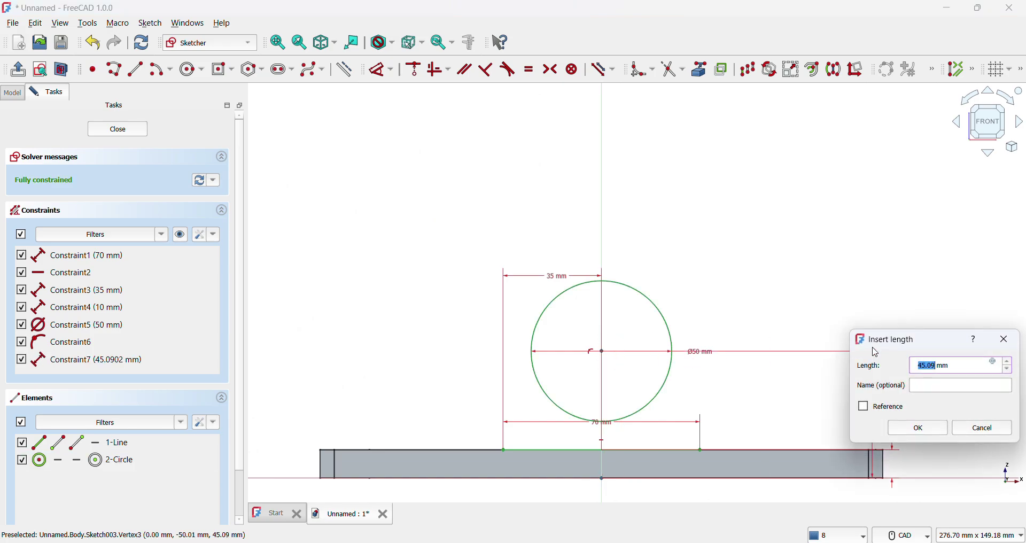
pyautogui.write('90')
pyautogui.press('Return')
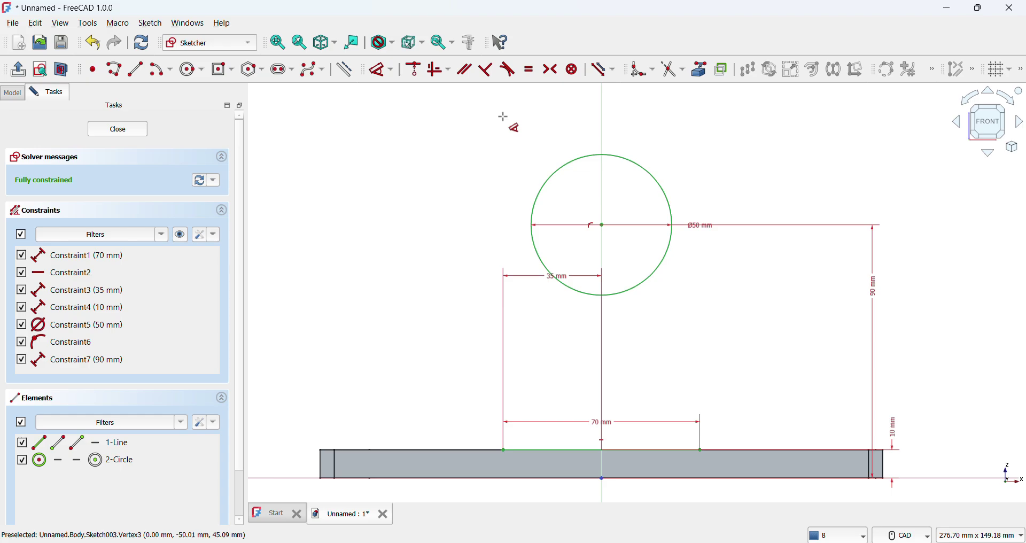
pyautogui.click(136, 69)
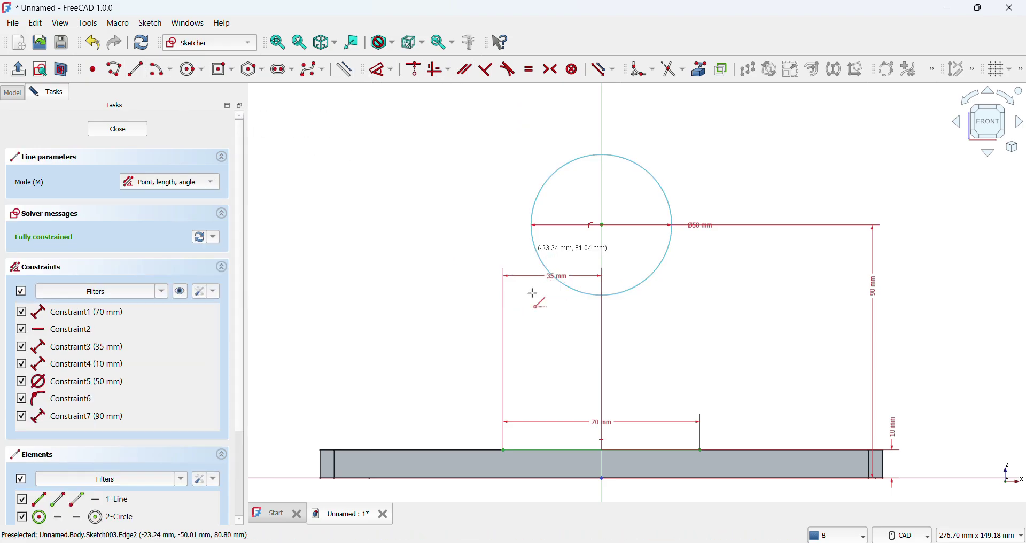
pyautogui.click(502, 450)
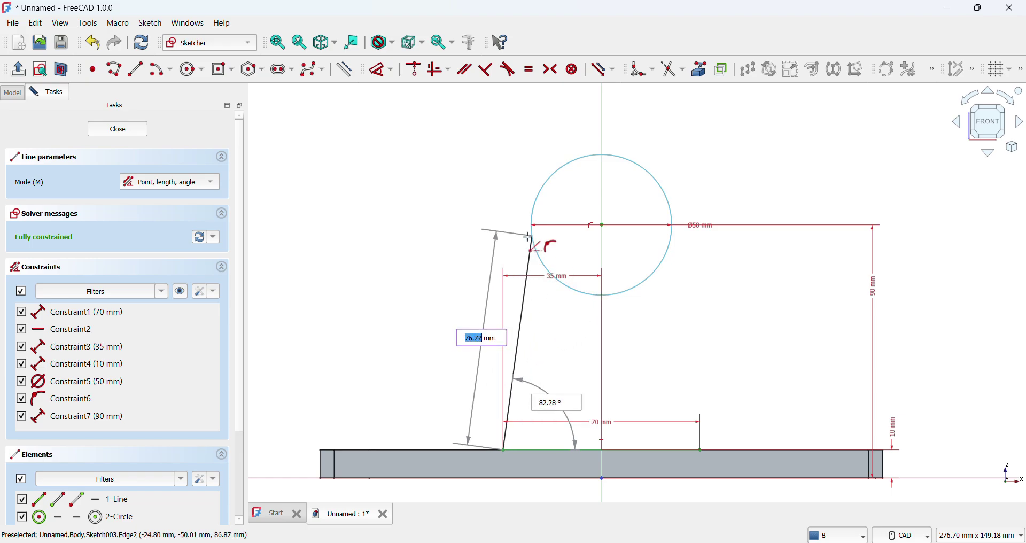
# - Draw a slanted line from the base line to the circle and mirror it across the vertical axis
pyautogui.click(532, 239)
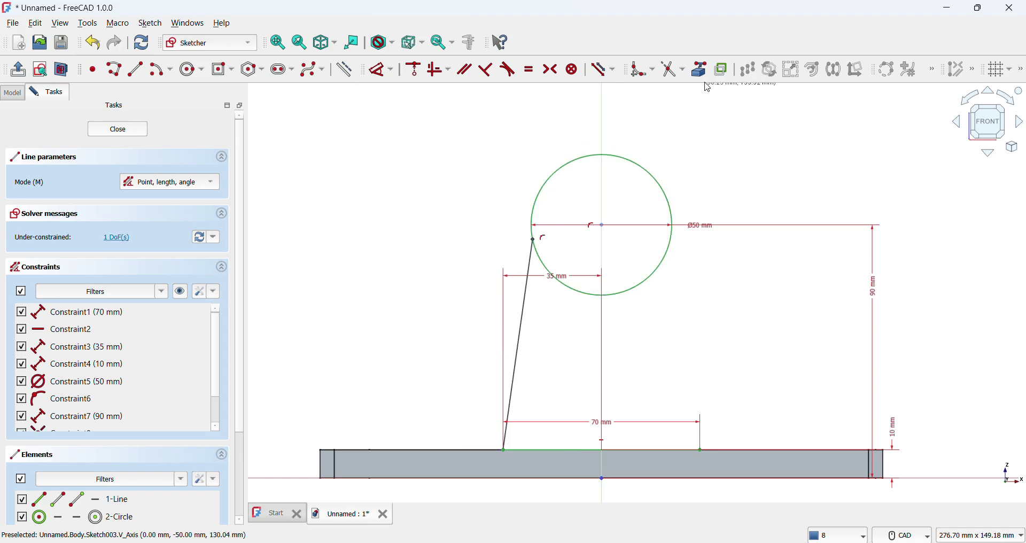
pyautogui.rightClick(778, 124)
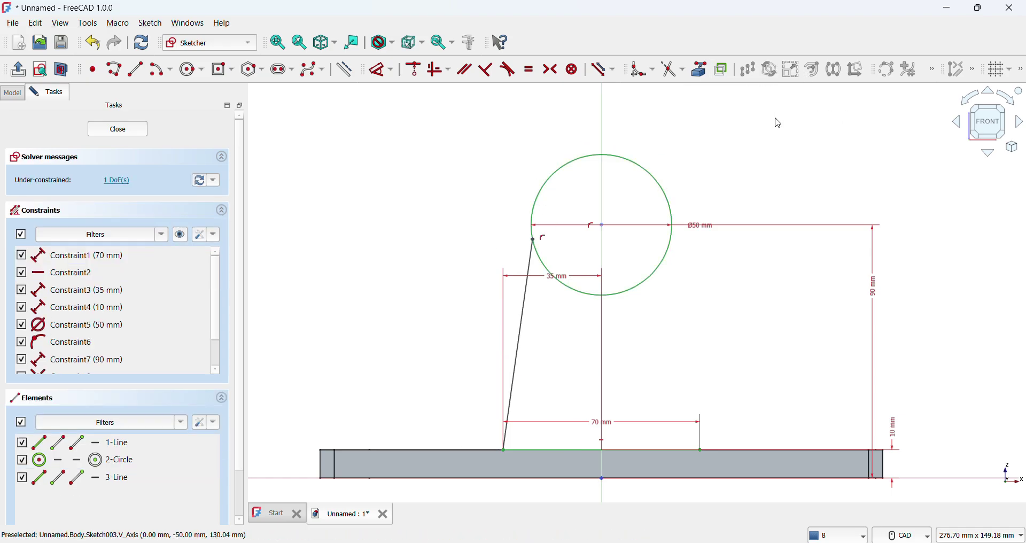
pyautogui.click(525, 291)
pyautogui.click(833, 69)
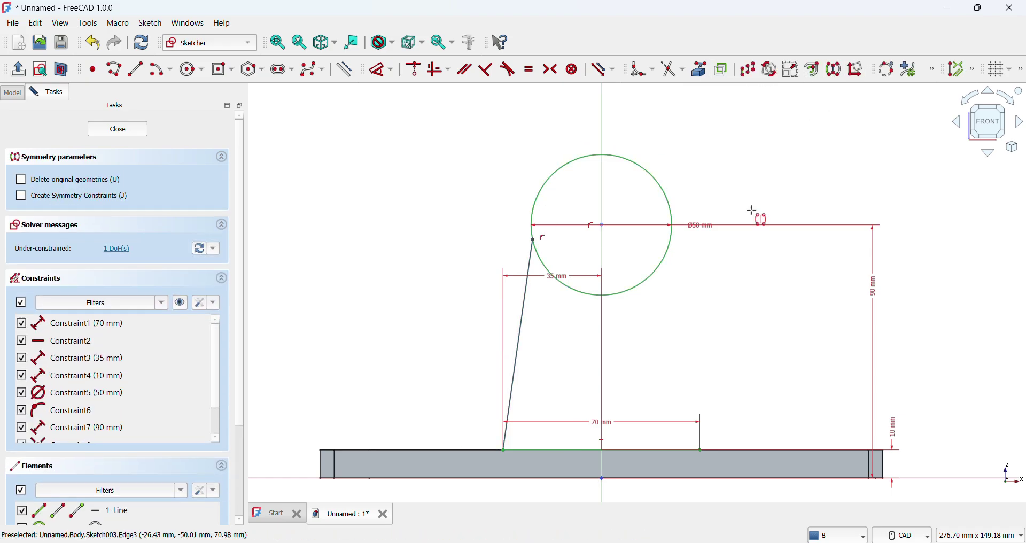
pyautogui.click(603, 401)
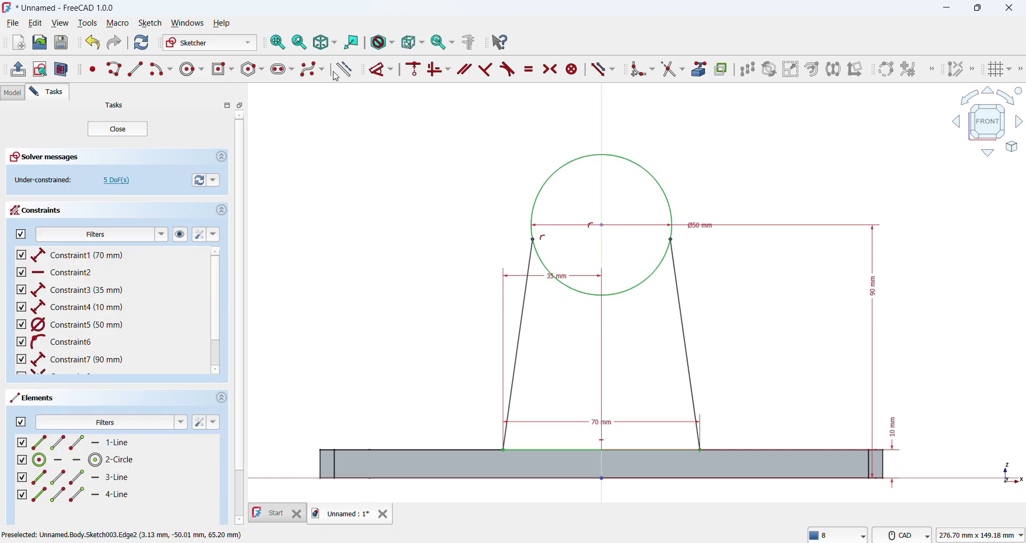
# - Trim away the circle's lower arc between the two slanted lines
pyautogui.click(641, 74)
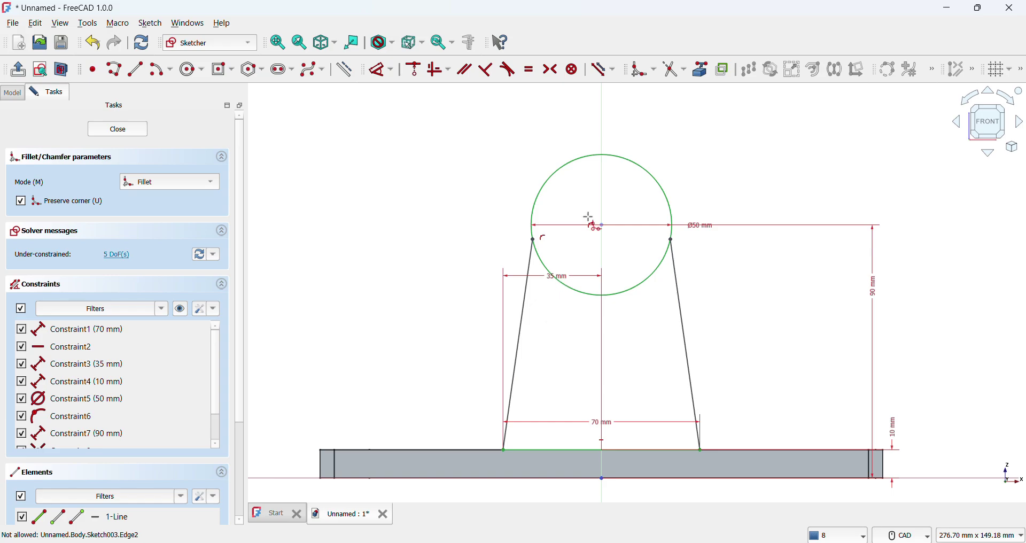
pyautogui.click(675, 70)
pyautogui.click(568, 283)
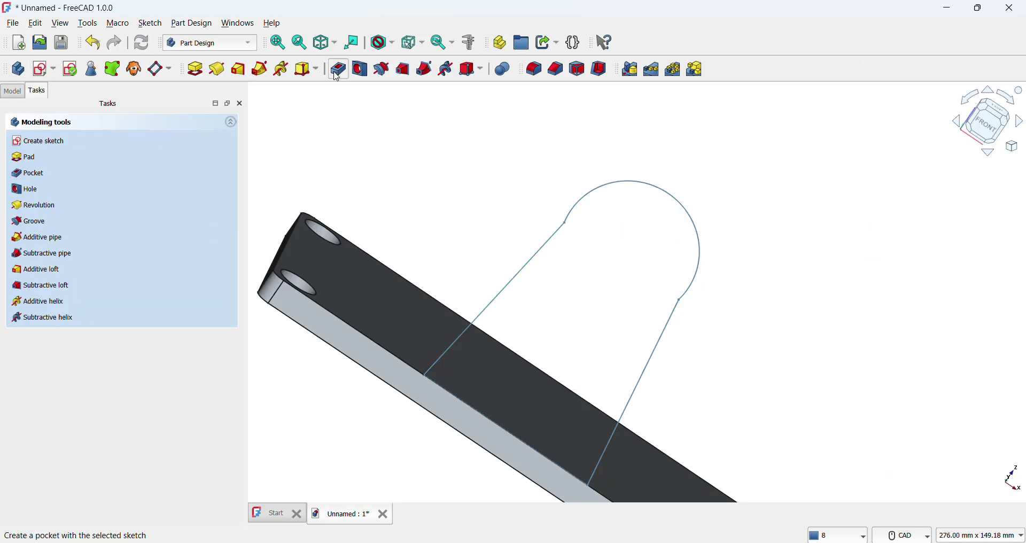
# - Pad the closed boss sketch into Pad001, 100 mm long
pyautogui.click(196, 78)
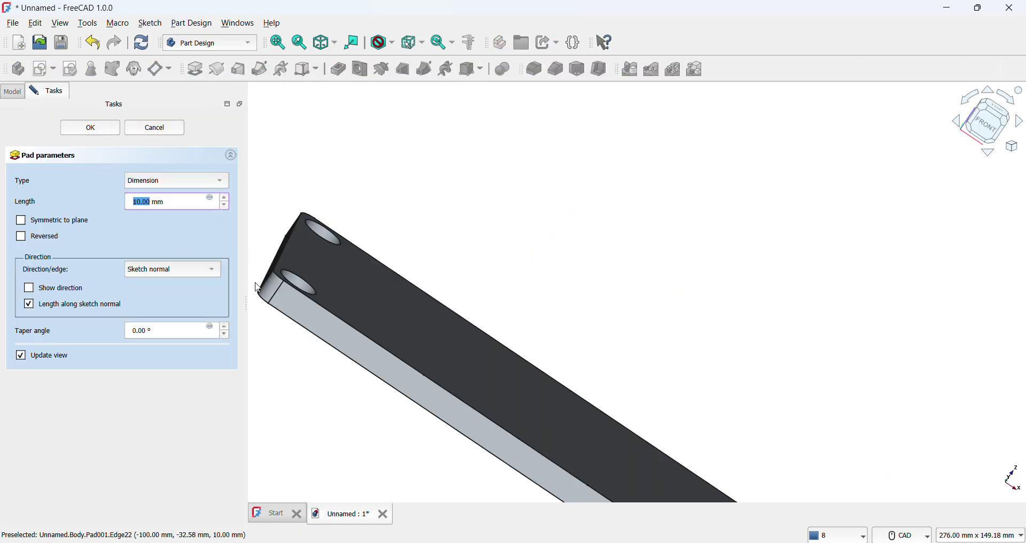
pyautogui.scroll(-1, 289, 308)
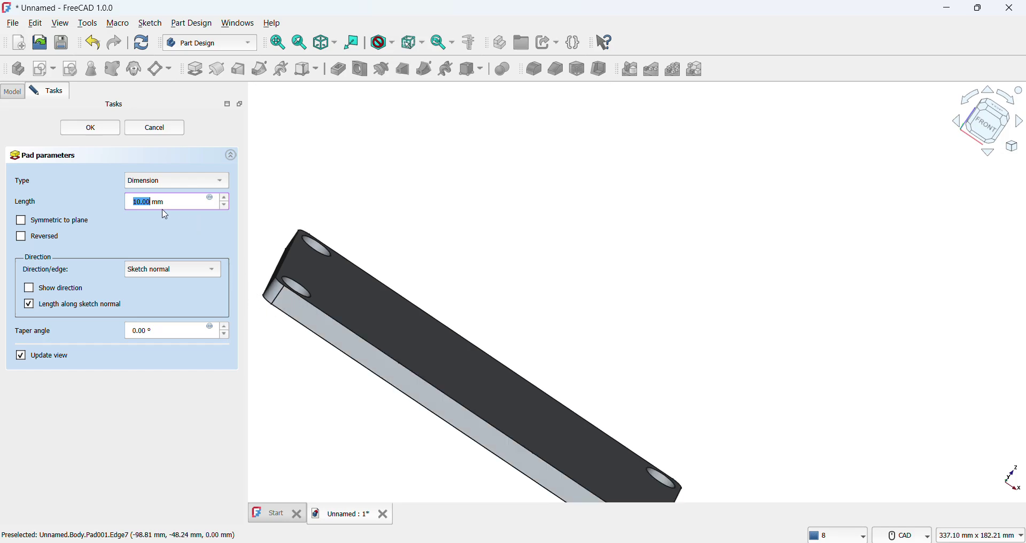
pyautogui.write('100')
pyautogui.press('Return')
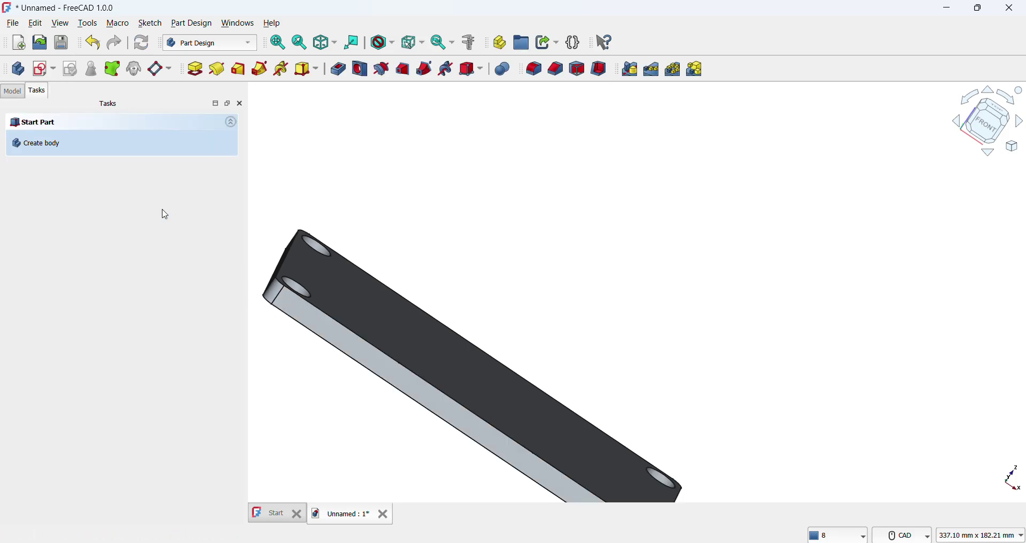
pyautogui.scroll(-3, 477, 280)
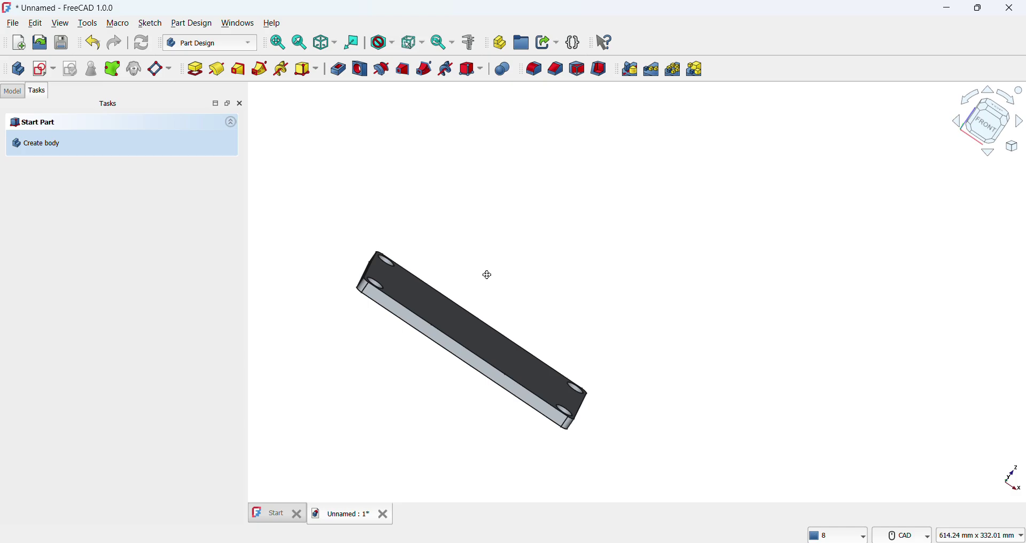
pyautogui.moveTo(487, 276); pyautogui.dragTo(426, 246, button='middle')
# - Hide Pad001 in the model tree and reopen its Sketch003 for editing
pyautogui.click(10, 91)
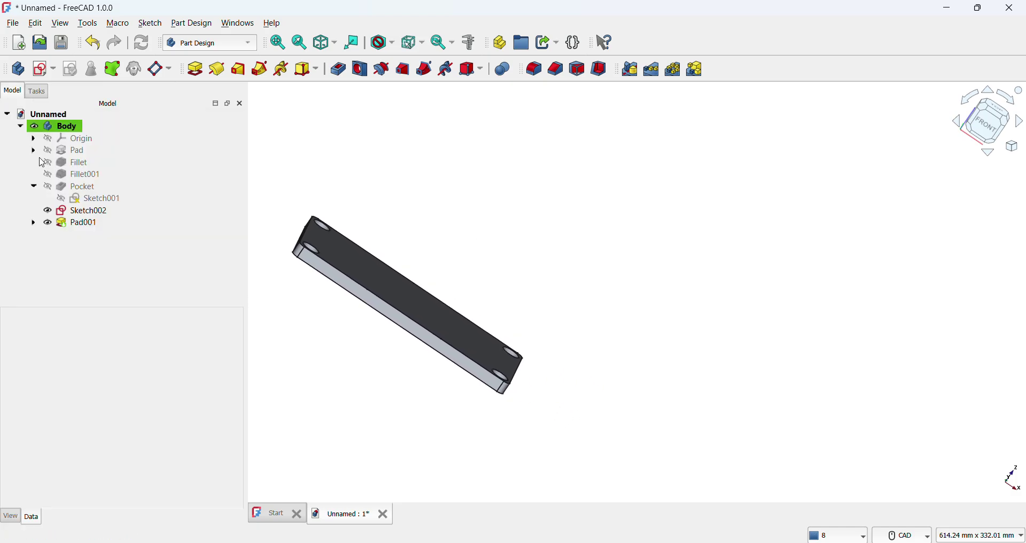
pyautogui.click(53, 223)
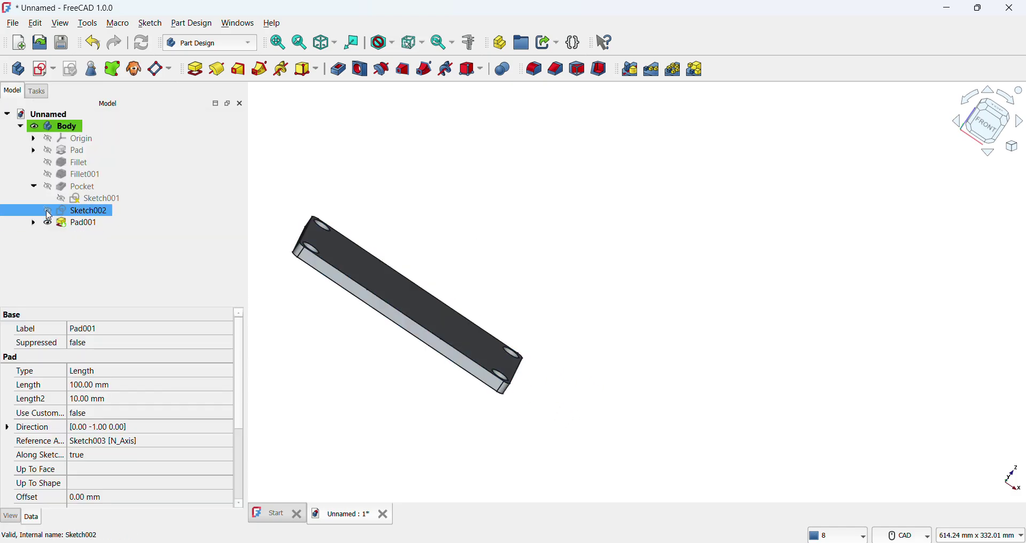
pyautogui.click(52, 226)
pyautogui.click(33, 222)
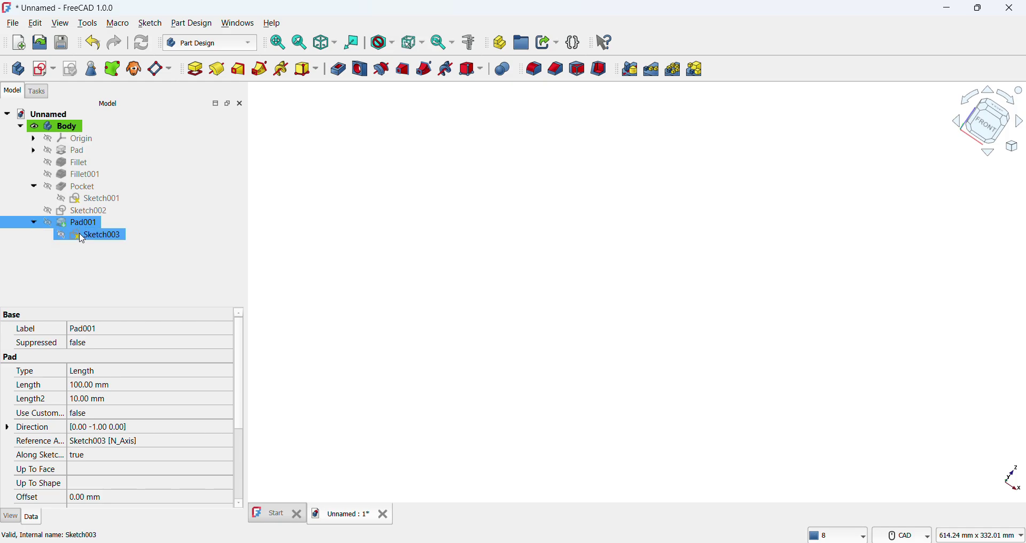
pyautogui.doubleClick(82, 236)
pyautogui.scroll(1, 460, 341)
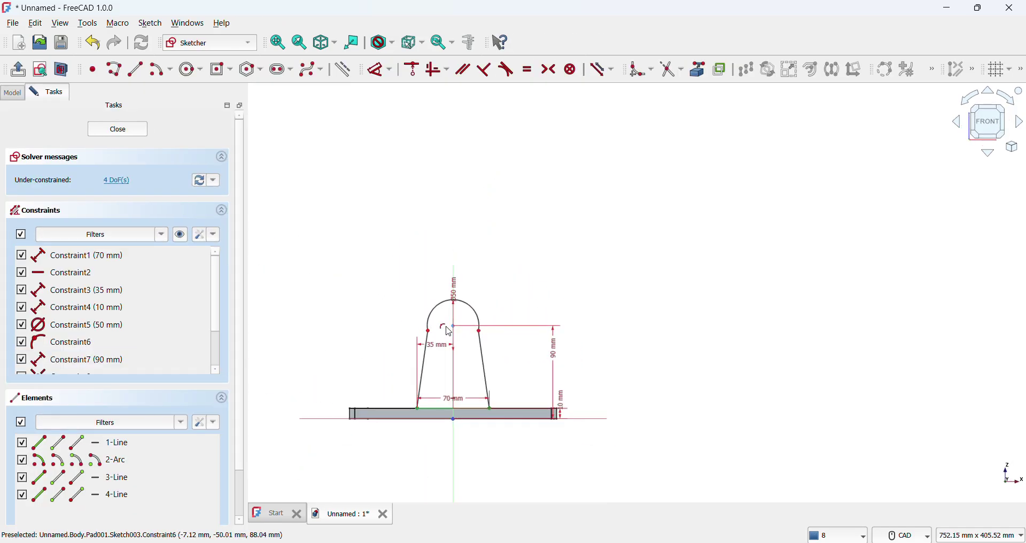
pyautogui.scroll(1, 458, 338)
pyautogui.scroll(2, 451, 332)
pyautogui.scroll(1, 446, 328)
pyautogui.scroll(1, 444, 327)
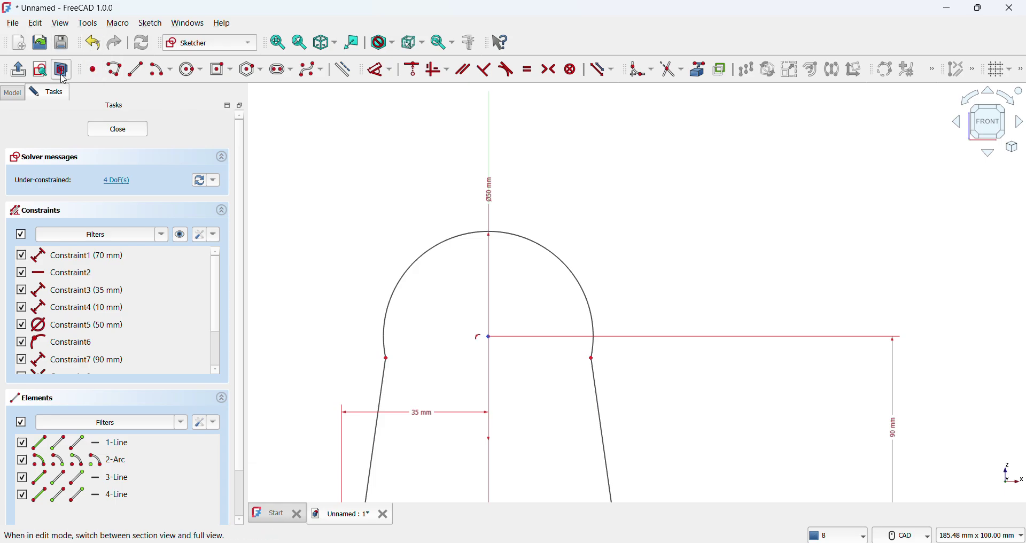
# - Close Sketch003, briefly show then hide the body's Origin, and inspect Pad and Pad001
pyautogui.click(114, 133)
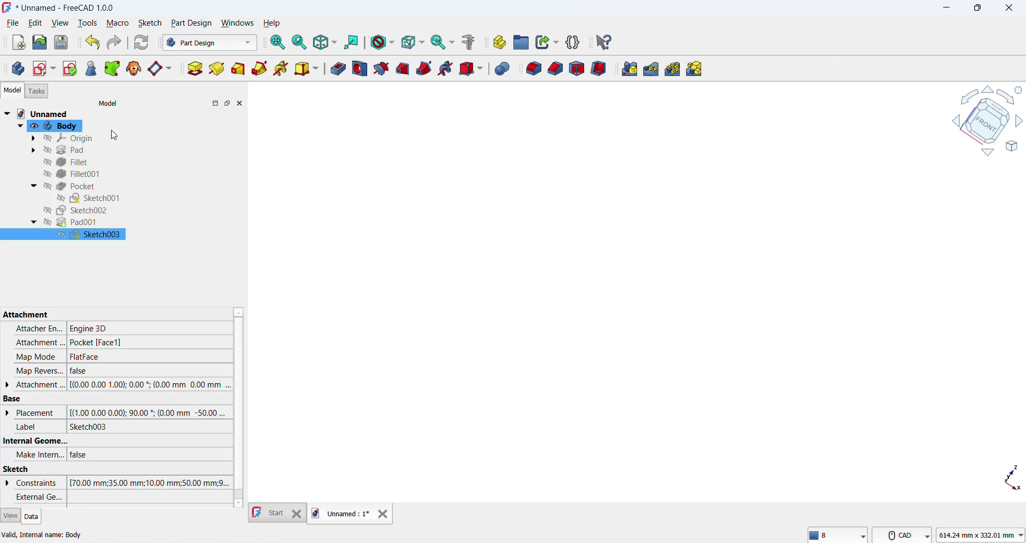
pyautogui.click(51, 224)
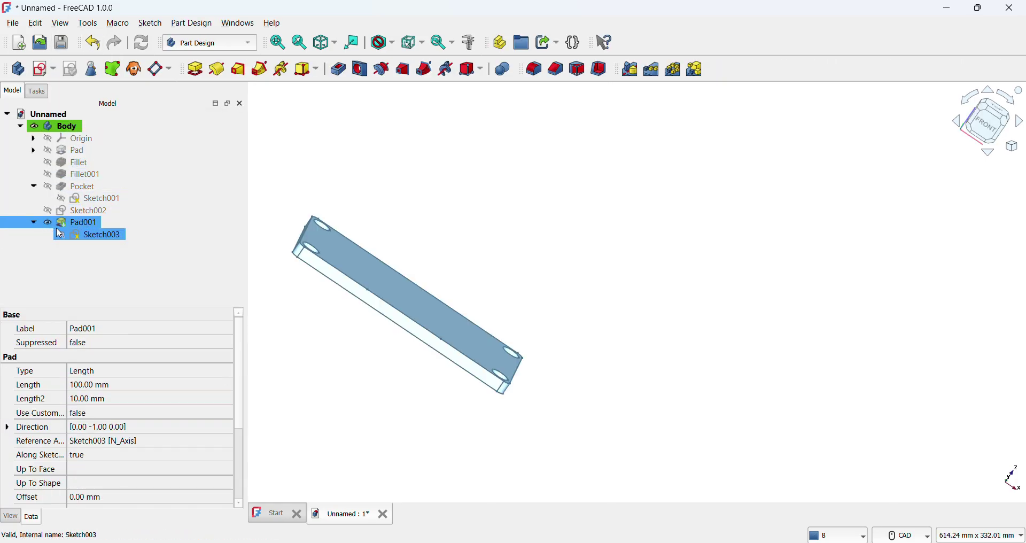
pyautogui.click(51, 140)
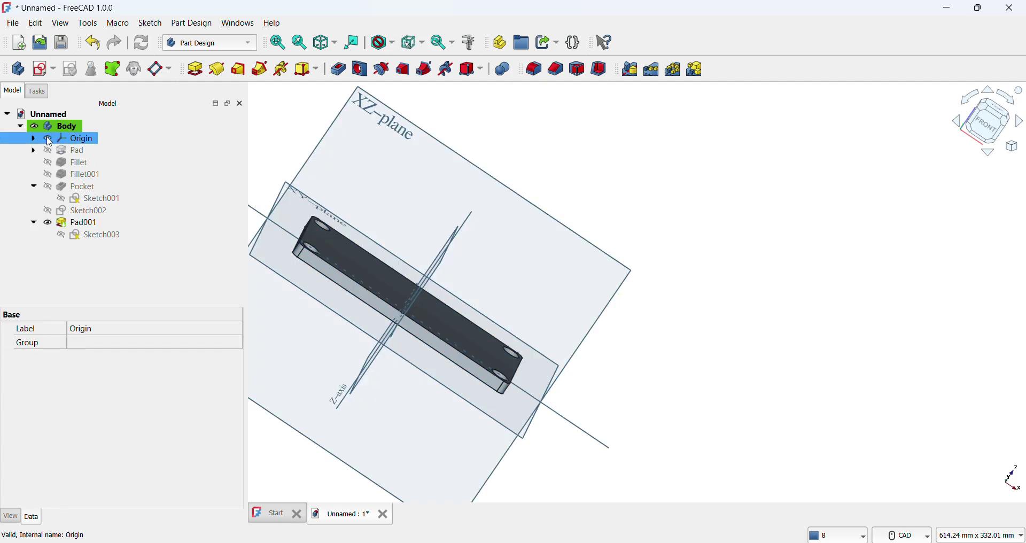
pyautogui.click(38, 129)
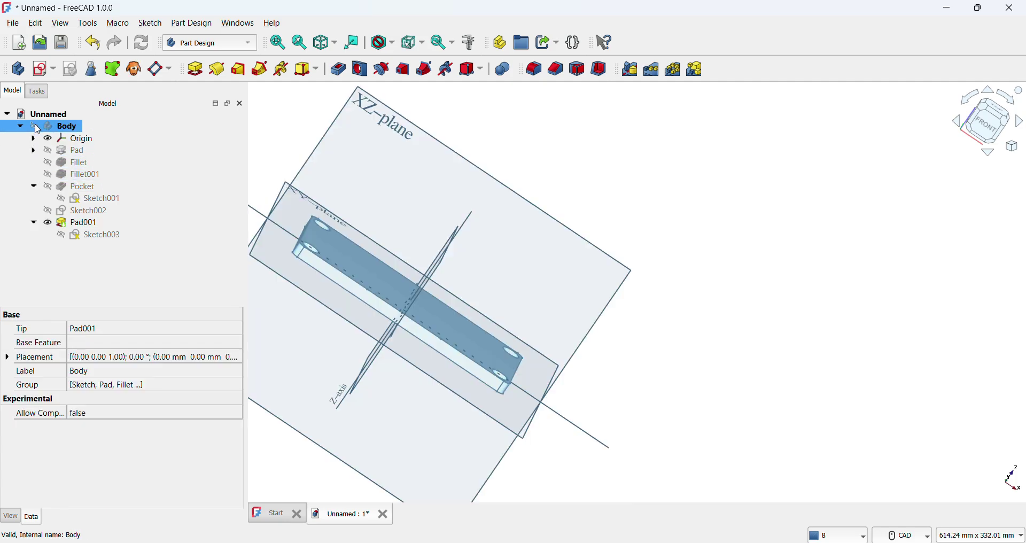
pyautogui.click(674, 288)
pyautogui.click(59, 139)
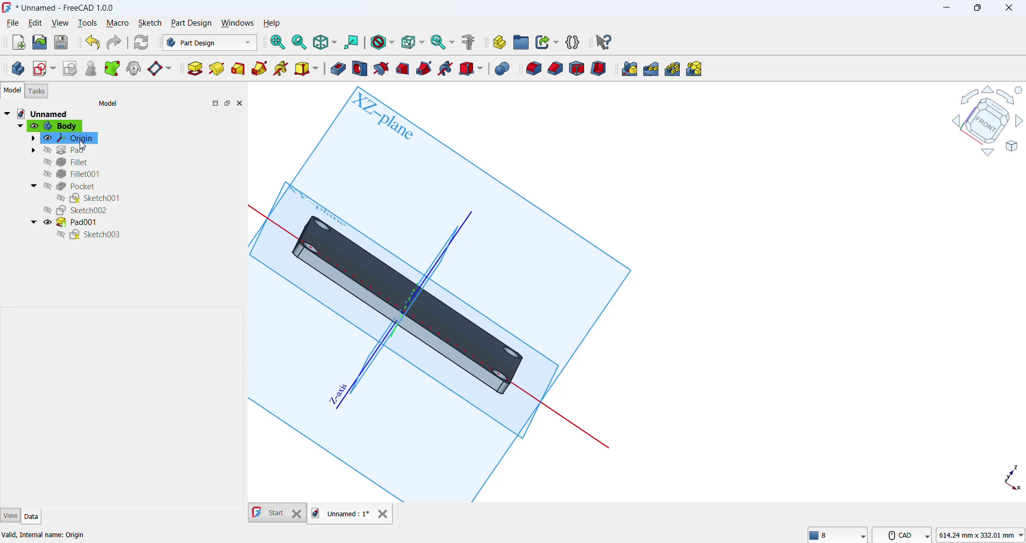
pyautogui.click(49, 139)
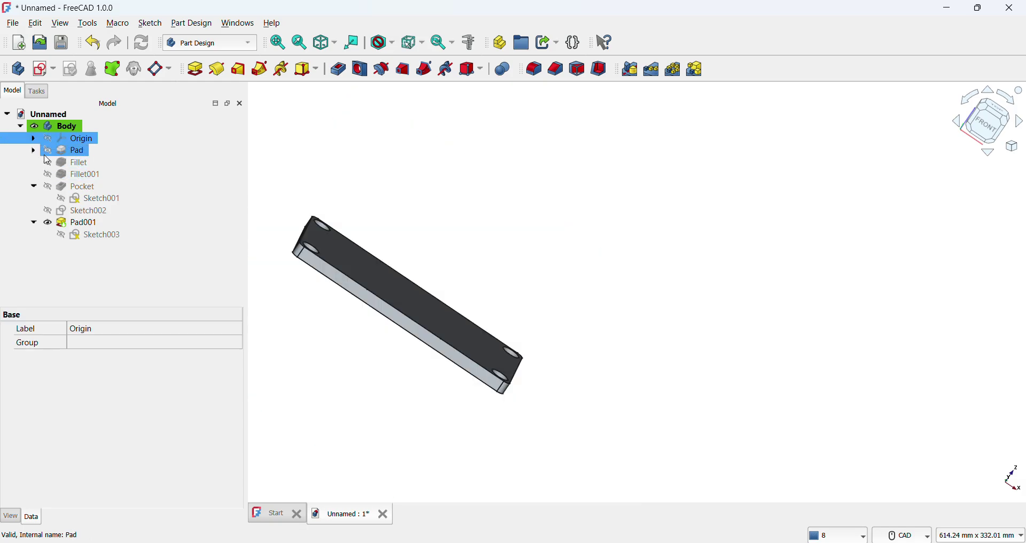
pyautogui.click(49, 152)
pyautogui.click(48, 151)
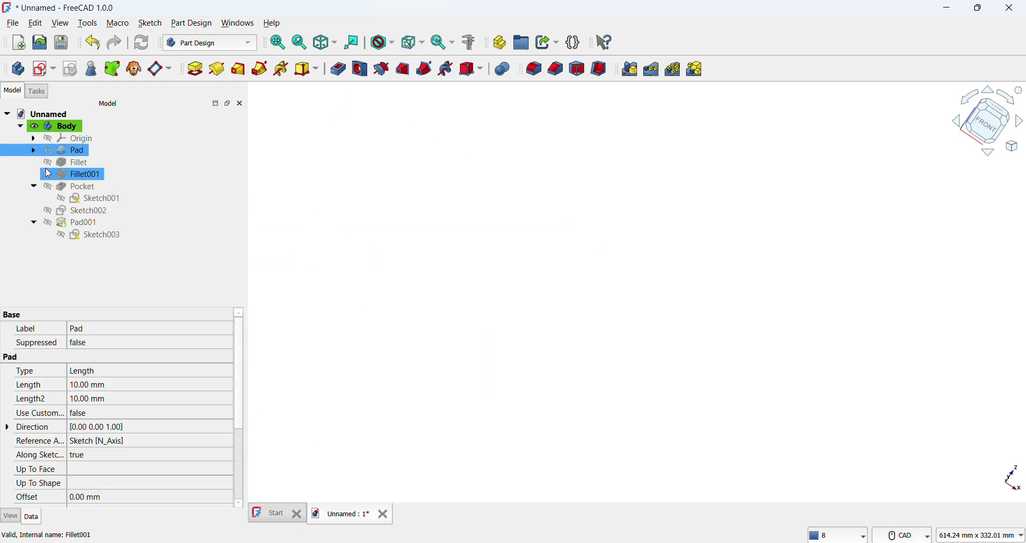
pyautogui.click(48, 222)
pyautogui.click(48, 222)
# - Reverse Pad001 so the 100 mm boss rises from the base plate
pyautogui.doubleClick(95, 223)
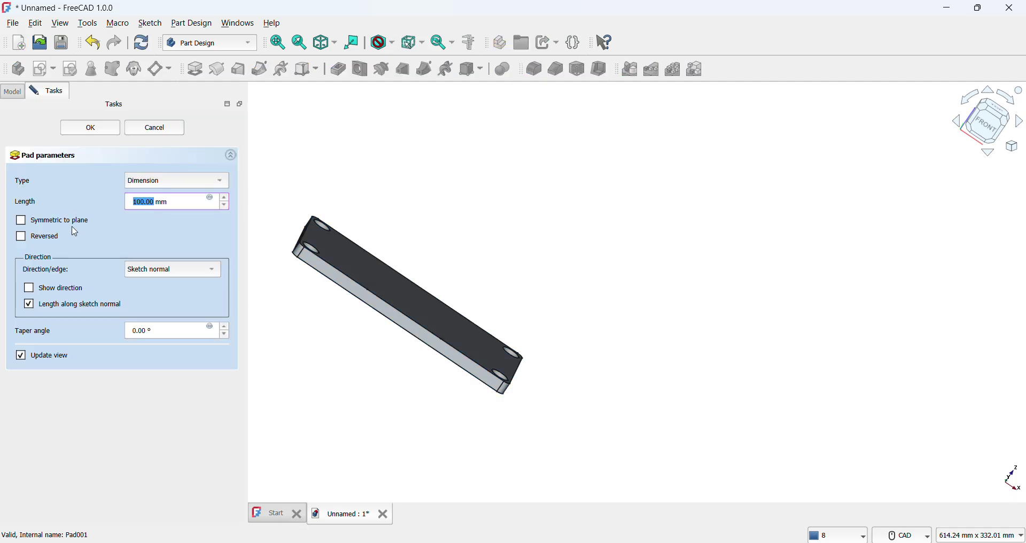
pyautogui.click(36, 240)
pyautogui.click(84, 128)
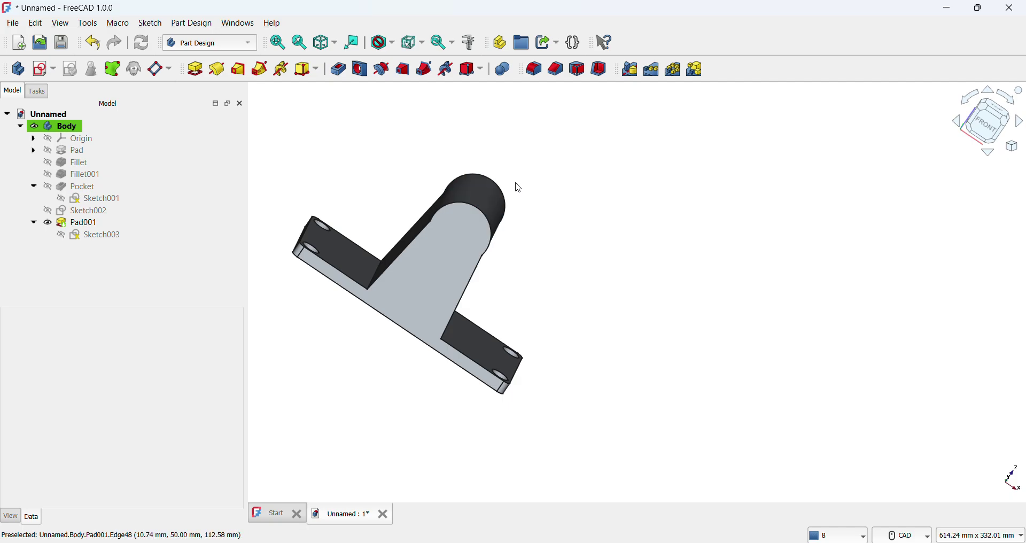
pyautogui.moveTo(516, 188)
pyautogui.mouseDown(button='middle')
pyautogui.moveTo(377, 214)
pyautogui.moveTo(614, 203)
pyautogui.moveTo(591, 275)
pyautogui.mouseUp(button='middle')
pyautogui.scroll(1, 591, 275)
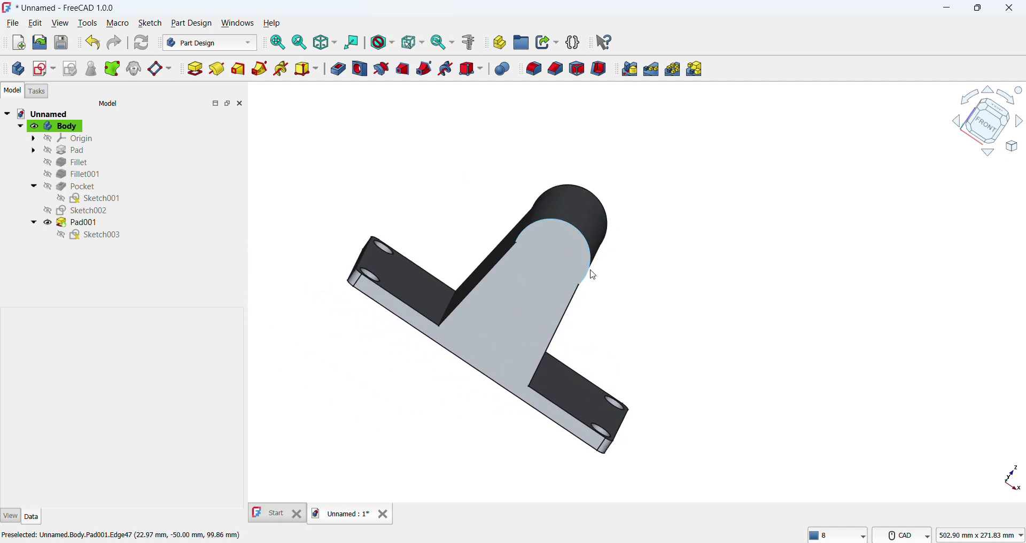
pyautogui.click(580, 266)
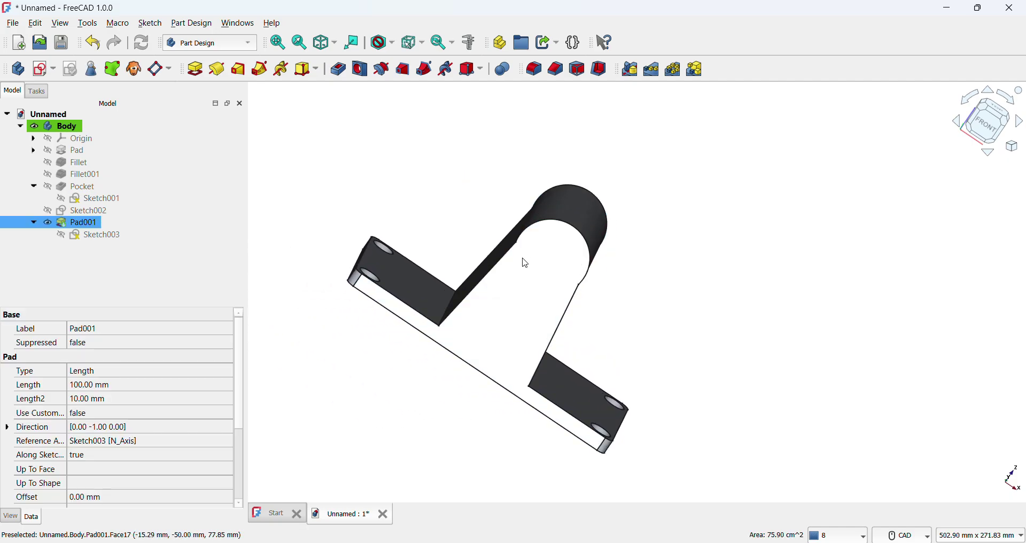
# - Sketch a 25 mm circle centred on the boss's rounded top on the boss face
pyautogui.click(43, 70)
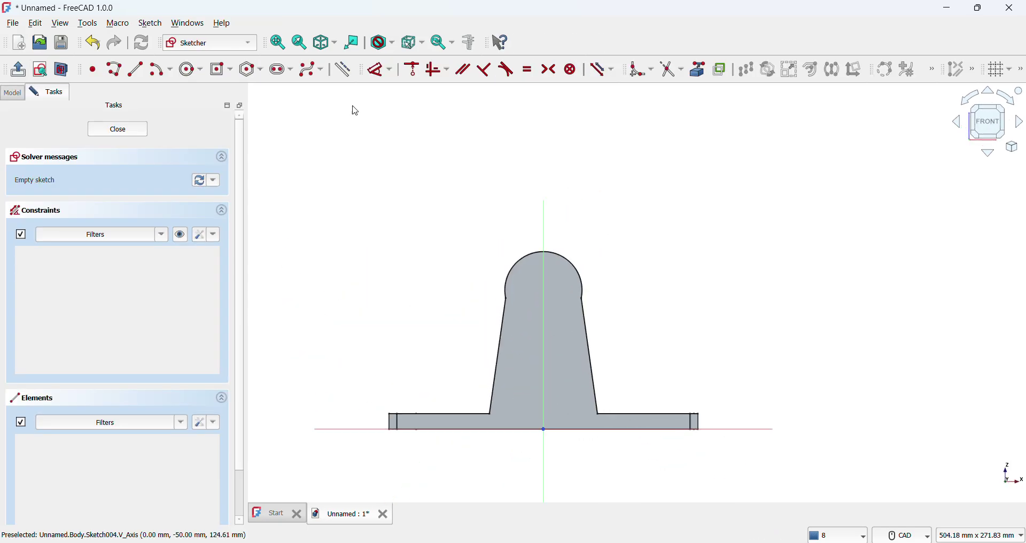
pyautogui.click(190, 70)
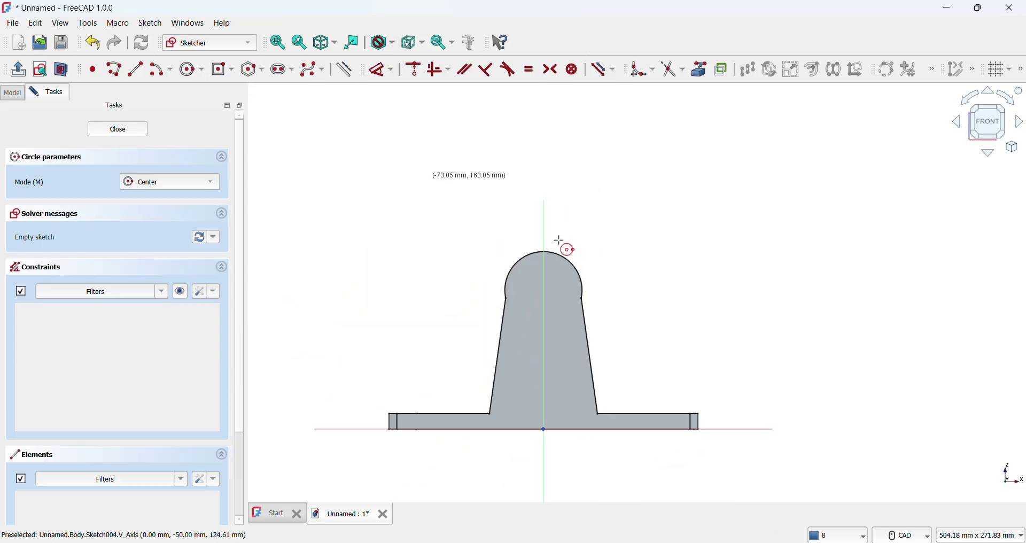
pyautogui.click(544, 289)
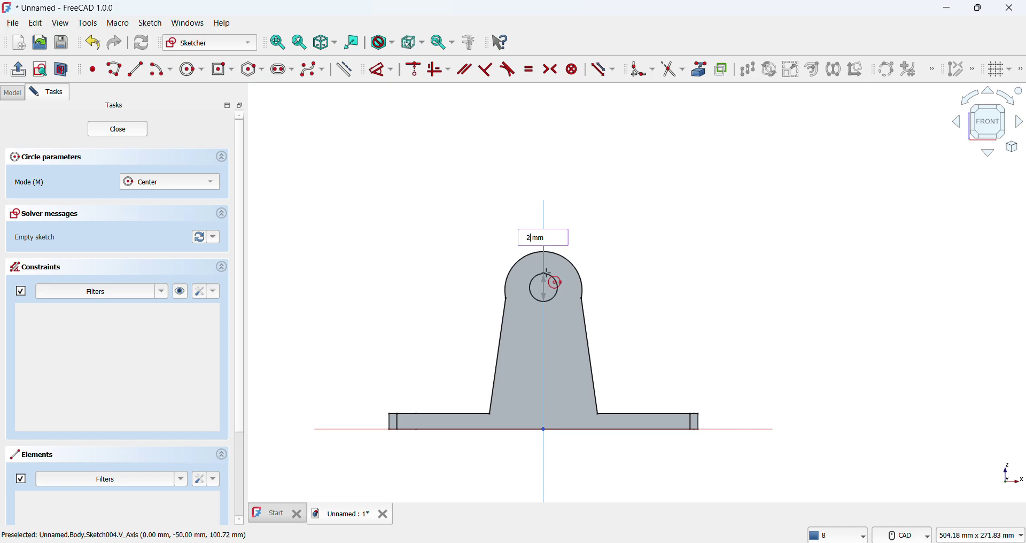
pyautogui.press('Return')
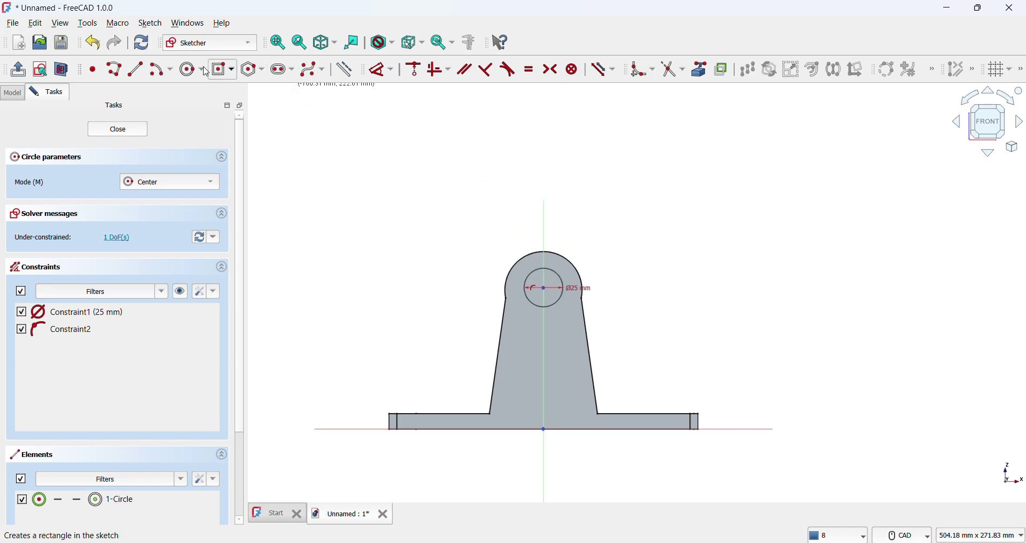
pyautogui.click(22, 68)
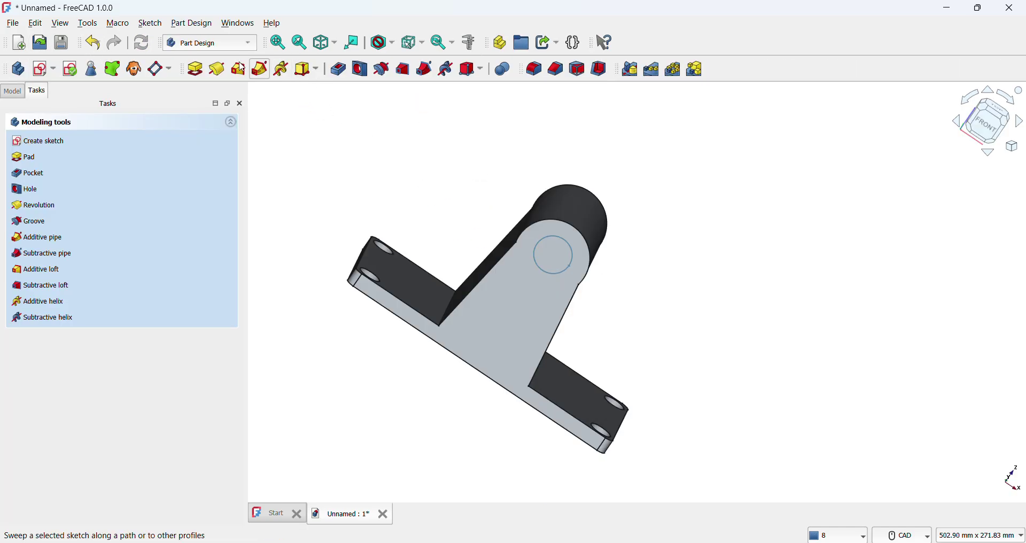
# - Pocket the circle 100 mm through the boss
pyautogui.click(338, 68)
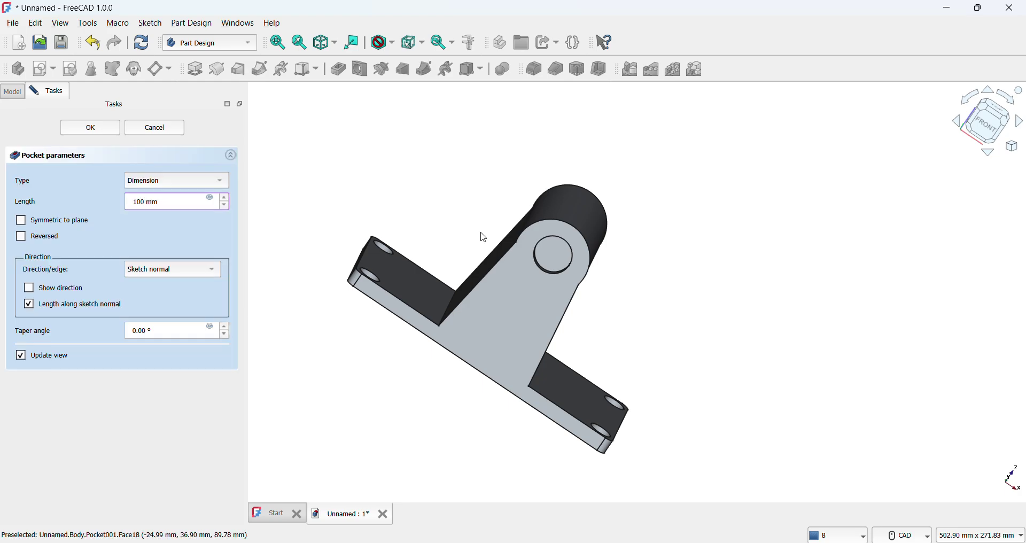
pyautogui.press('Return')
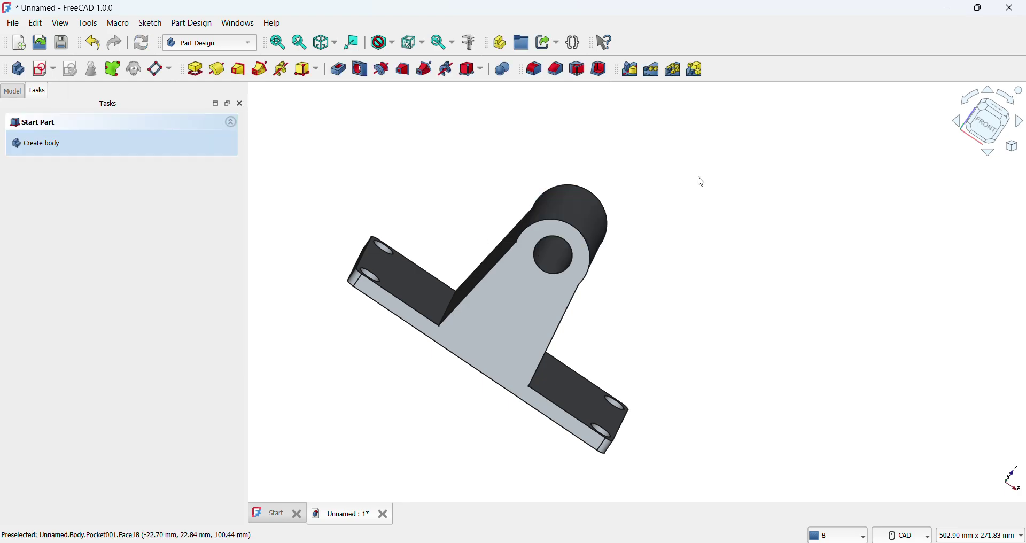
pyautogui.moveTo(701, 181)
pyautogui.mouseDown(button='middle')
pyautogui.moveTo(575, 179)
pyautogui.moveTo(716, 206)
pyautogui.mouseUp(button='middle')
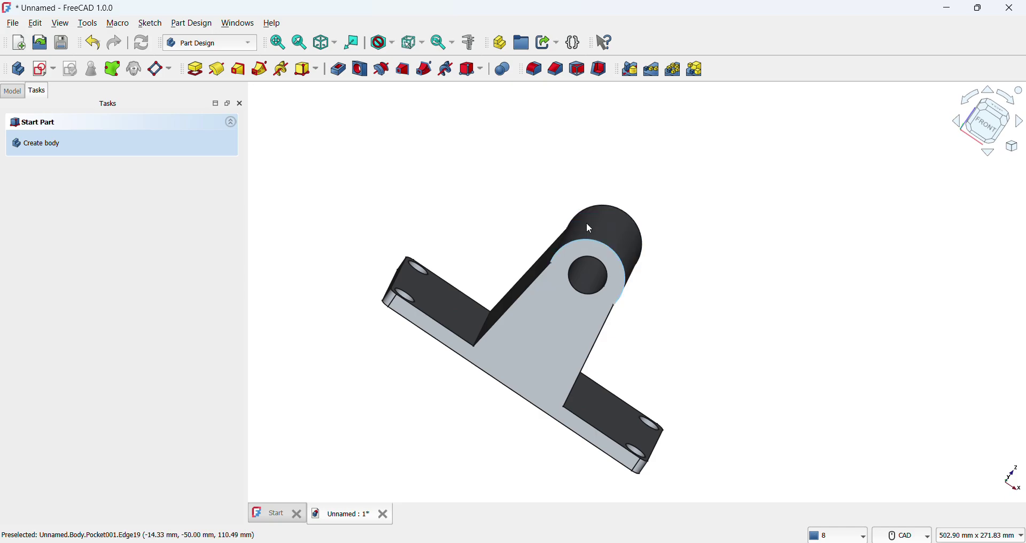
pyautogui.moveTo(630, 190)
pyautogui.mouseDown(button='middle')
pyautogui.moveTo(566, 186)
pyautogui.moveTo(620, 162)
pyautogui.moveTo(553, 155)
pyautogui.moveTo(461, 210)
pyautogui.mouseUp(button='middle')
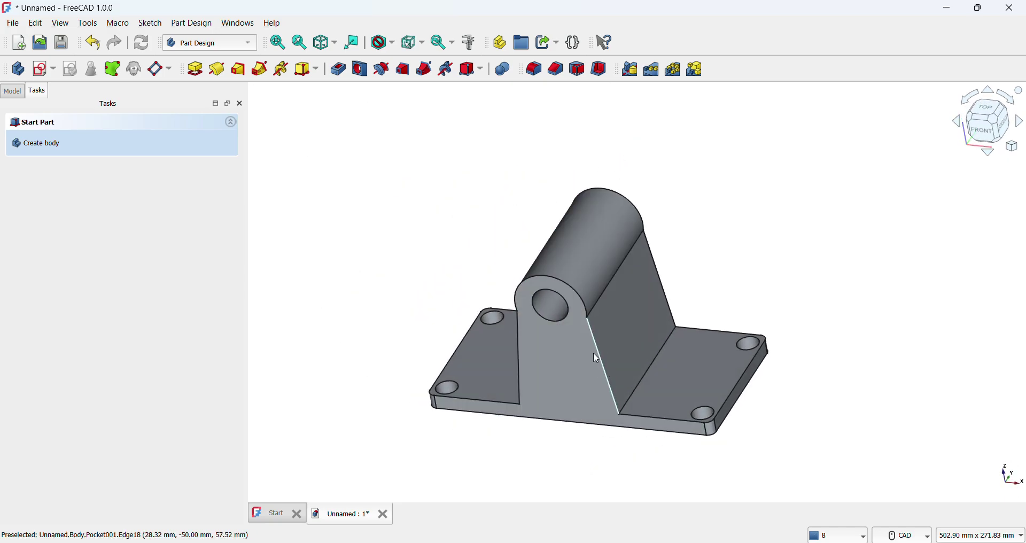
# - Attach a new rib sketch to the XZ-plane and draw a trial line along the plate, then undo it
pyautogui.click(41, 68)
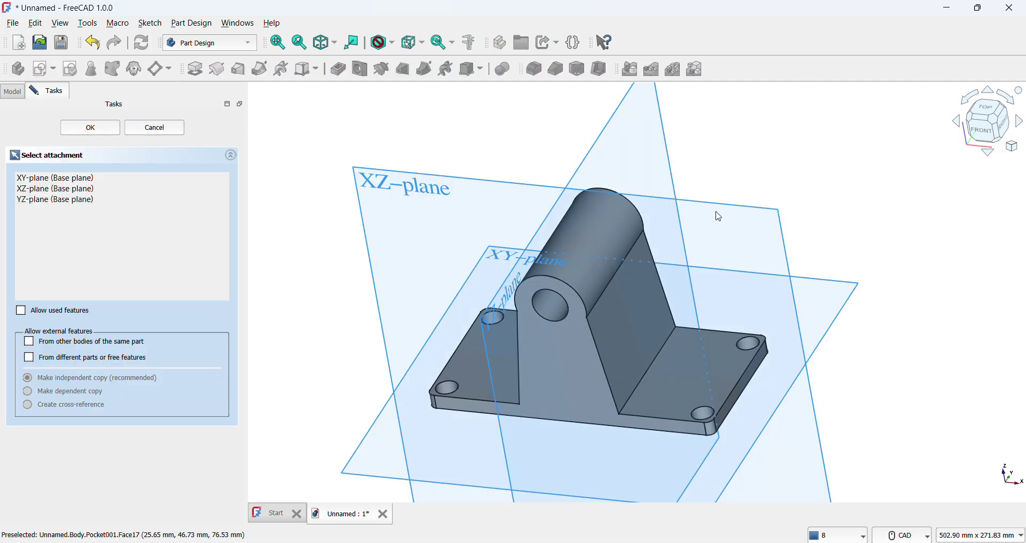
pyautogui.click(730, 211)
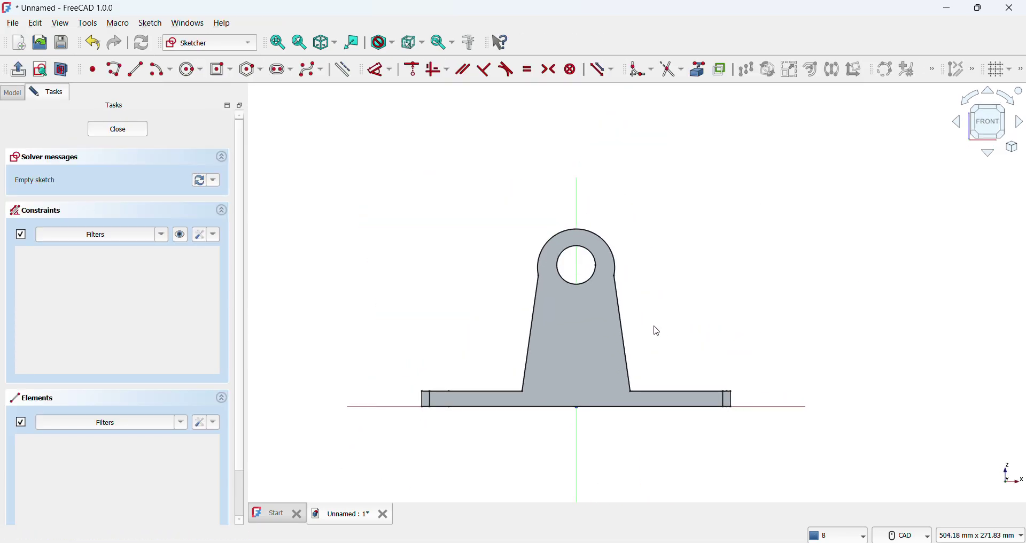
pyautogui.scroll(3, 629, 357)
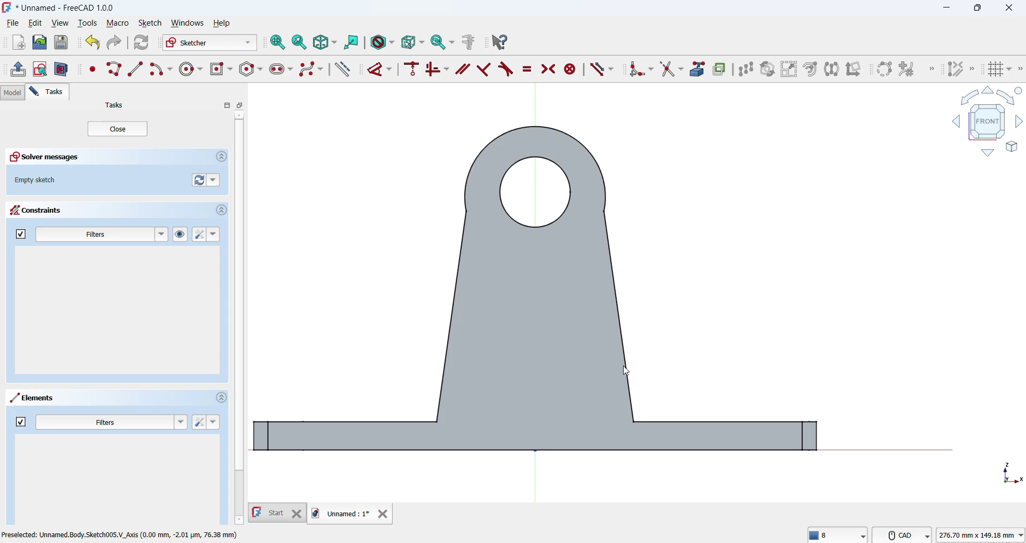
pyautogui.click(135, 69)
pyautogui.click(633, 422)
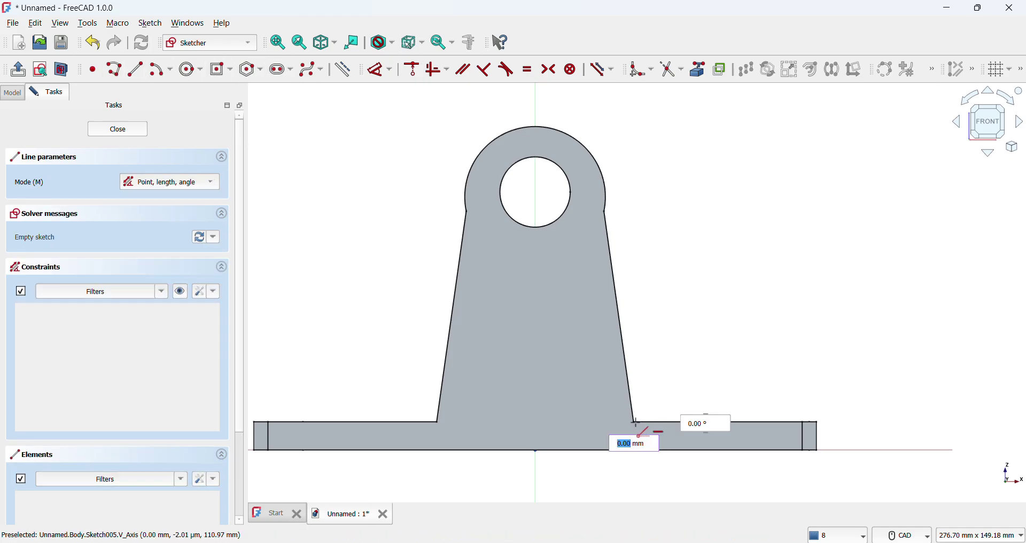
pyautogui.click(746, 420)
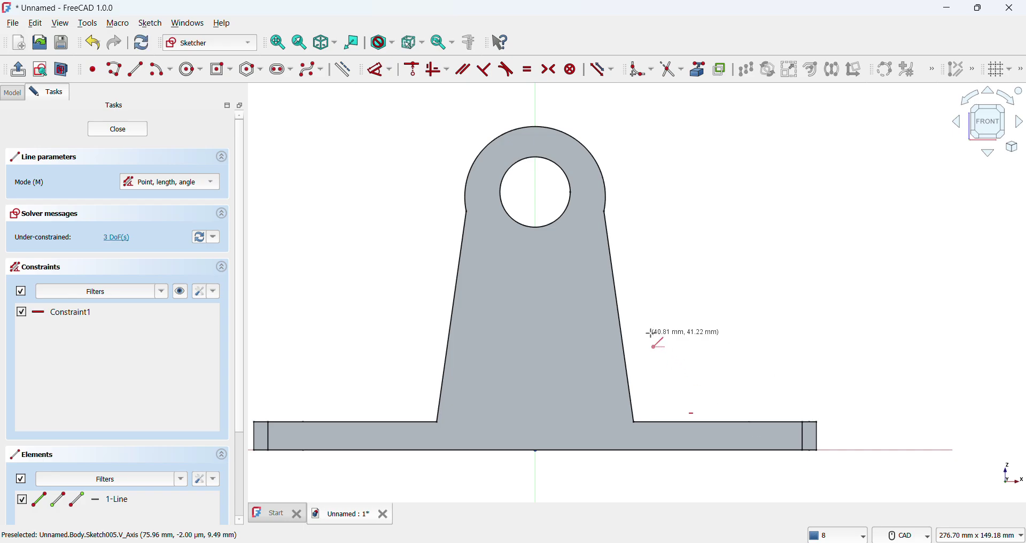
pyautogui.hotkey('ctrl', 'z')
pyautogui.hotkey('ctrl', 'z')
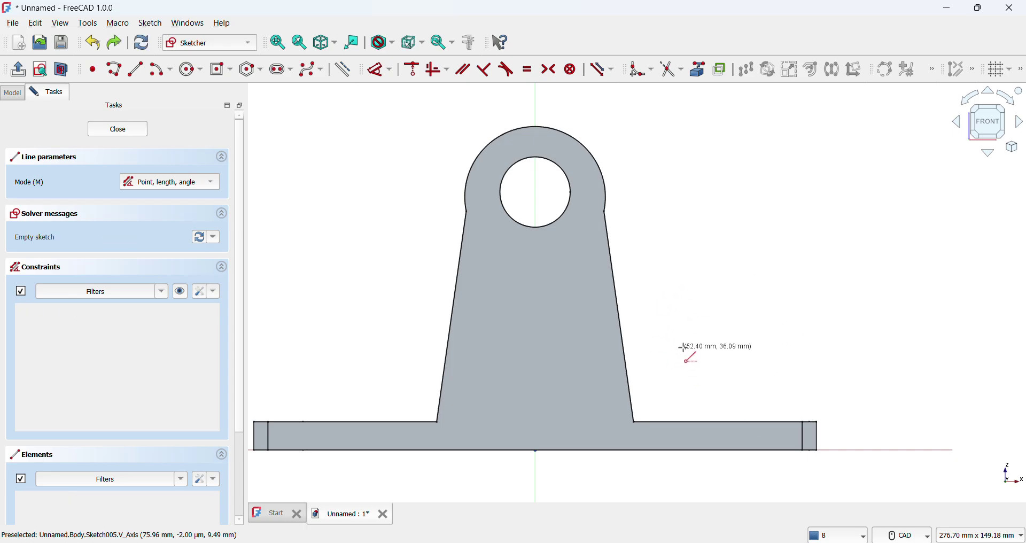
# - Draw a closed triangle from the boss-plate corner to the boss side and close the sketch
pyautogui.click(111, 74)
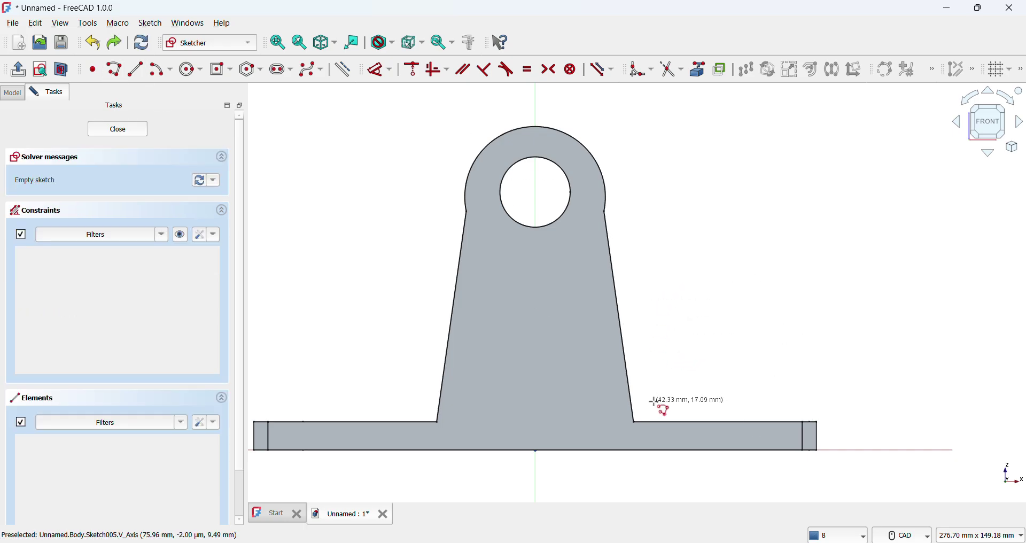
pyautogui.click(636, 422)
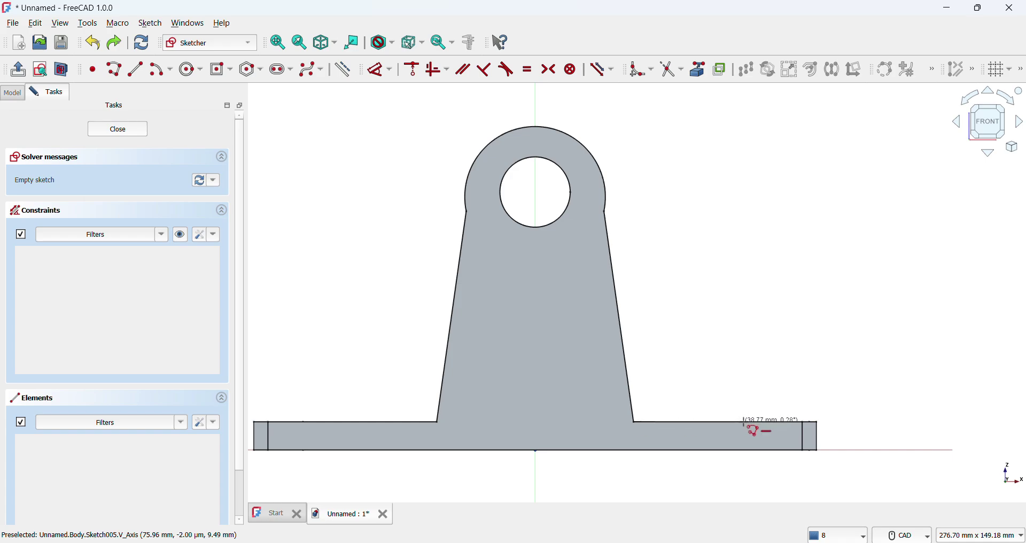
pyautogui.click(744, 421)
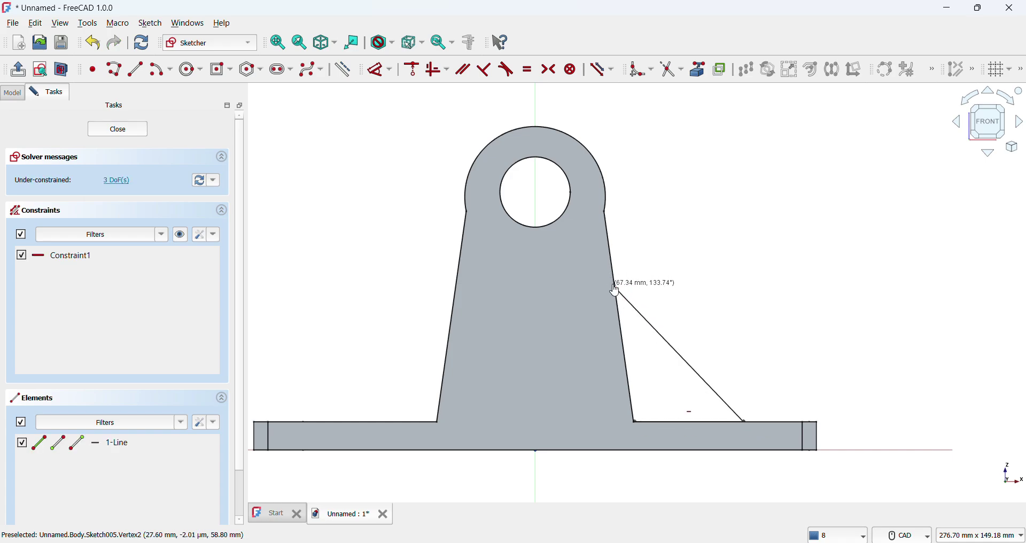
pyautogui.click(617, 288)
pyautogui.click(636, 422)
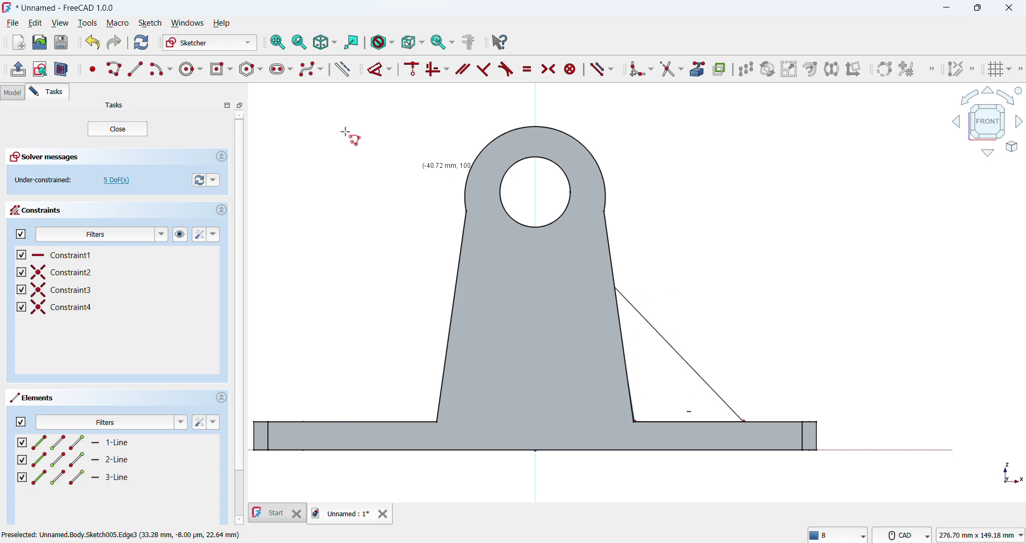
pyautogui.click(17, 69)
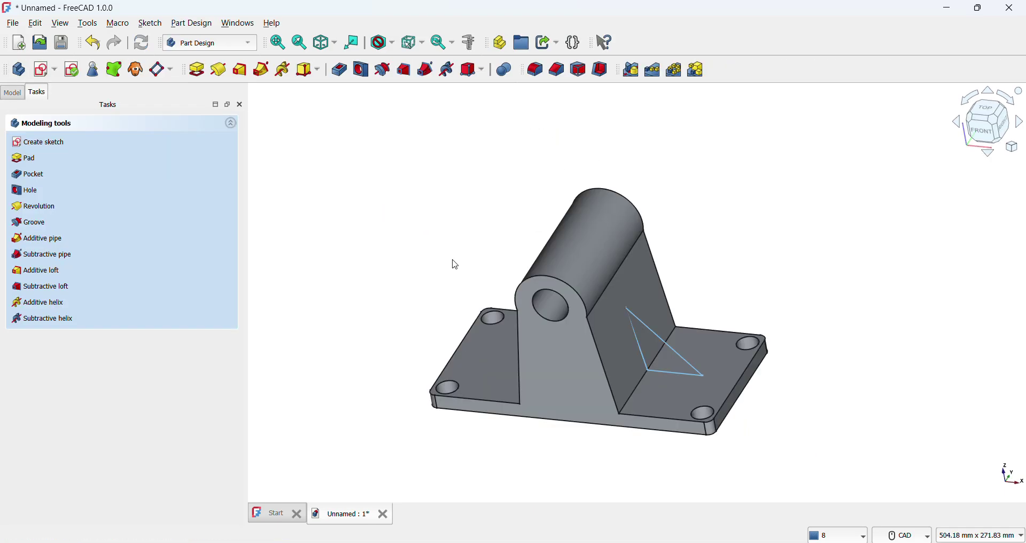
# - Pad the rib triangle 10 mm, reversed and symmetric to its sketch plane
pyautogui.click(196, 70)
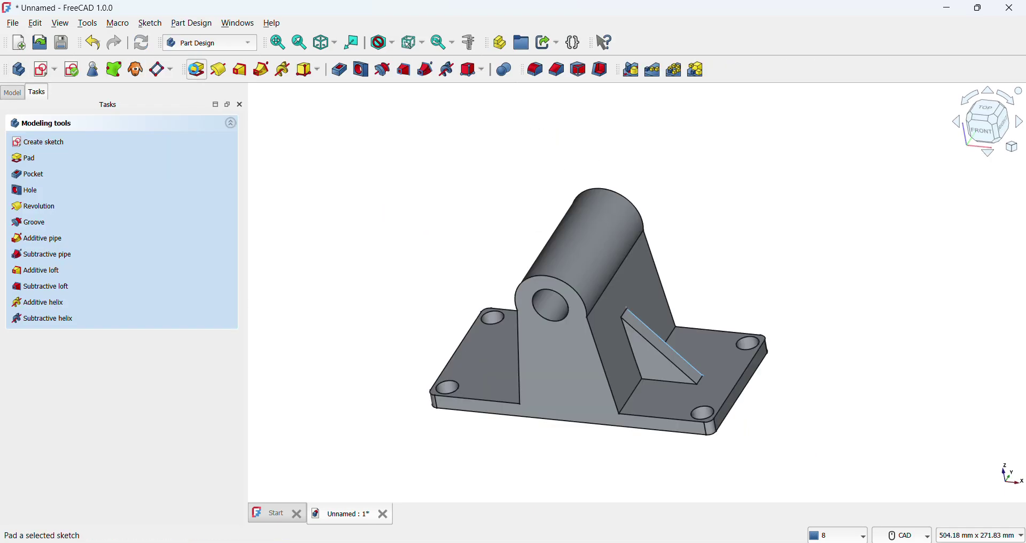
pyautogui.click(29, 236)
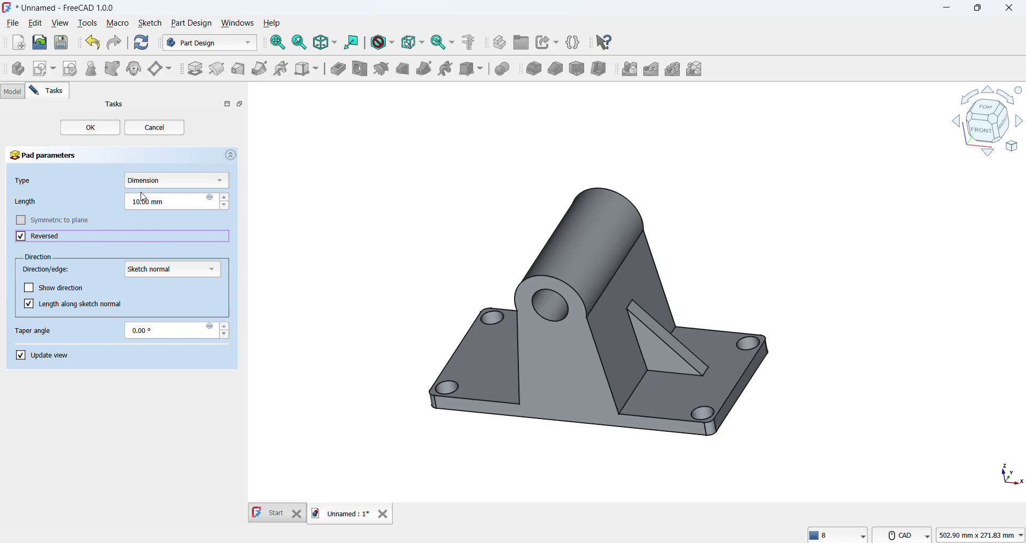
pyautogui.click(22, 221)
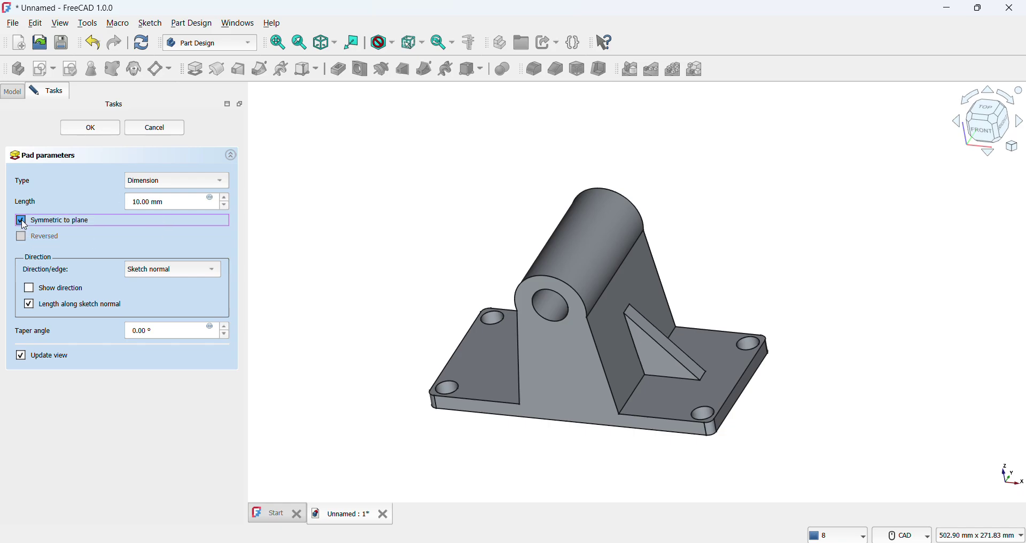
pyautogui.click(101, 126)
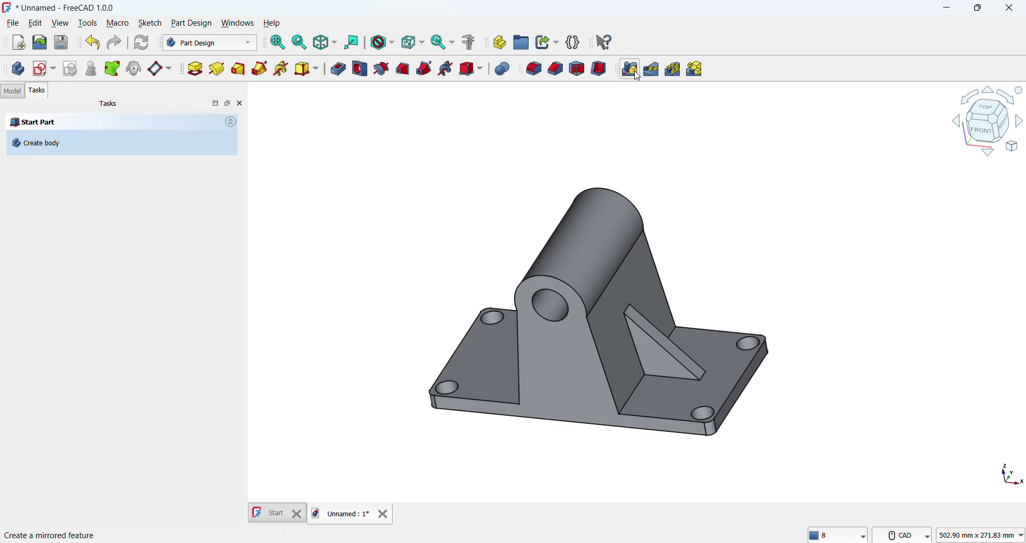
# - Start a Mirrored feature for the rib, cancel it, and return to the model tree
pyautogui.click(632, 70)
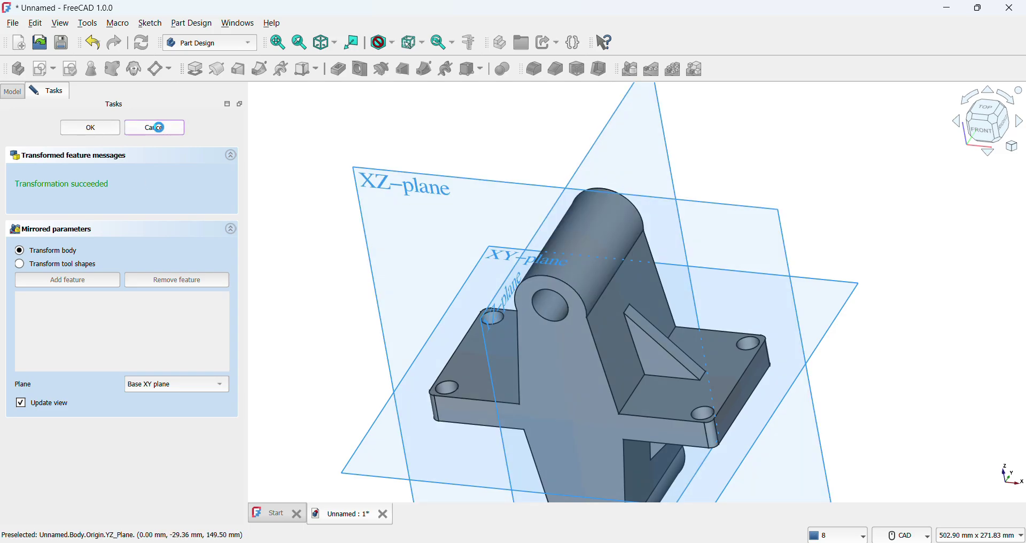
pyautogui.click(155, 127)
pyautogui.click(16, 93)
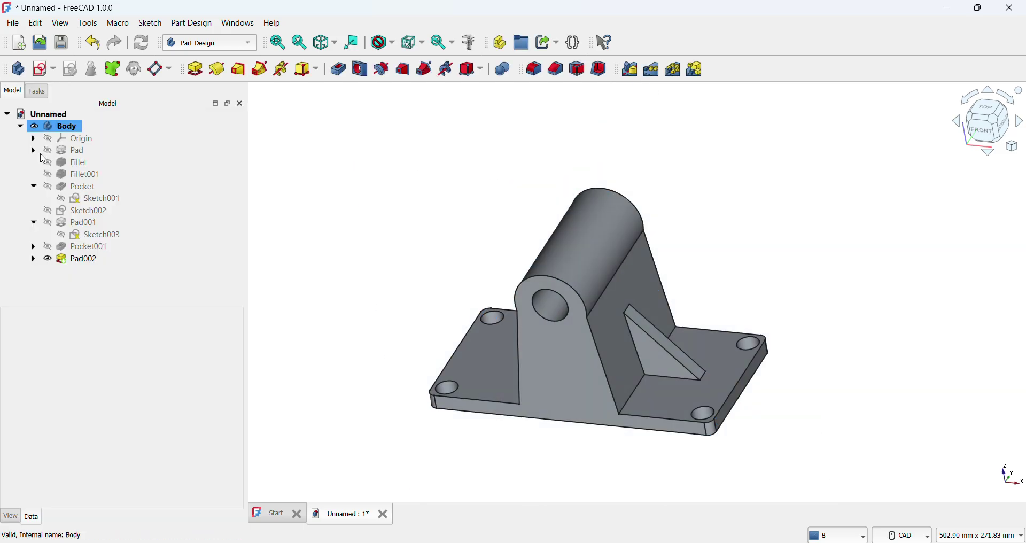
# - Open the rib's Sketch005 and try a Symmetry copy before leaving the editor
pyautogui.click(68, 262)
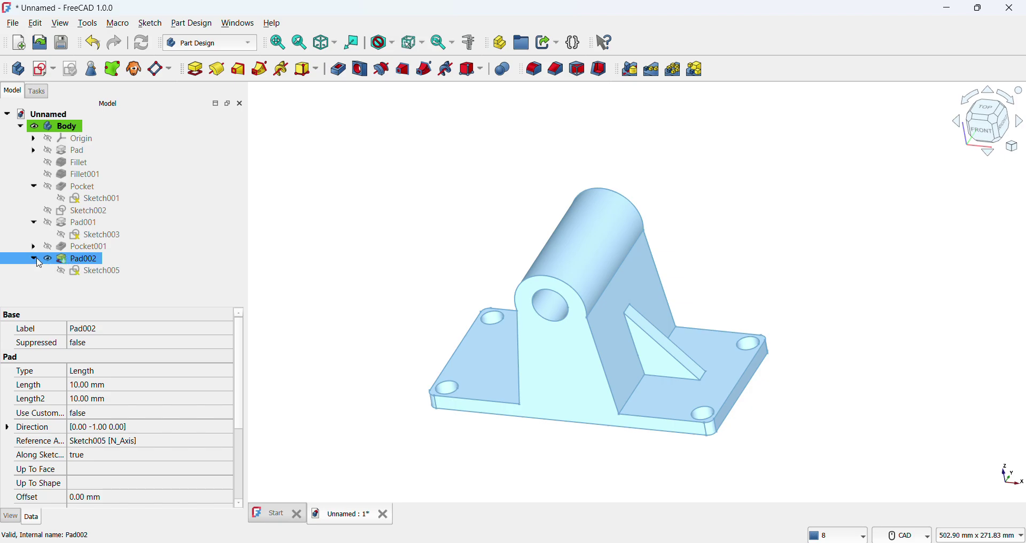
pyautogui.doubleClick(109, 271)
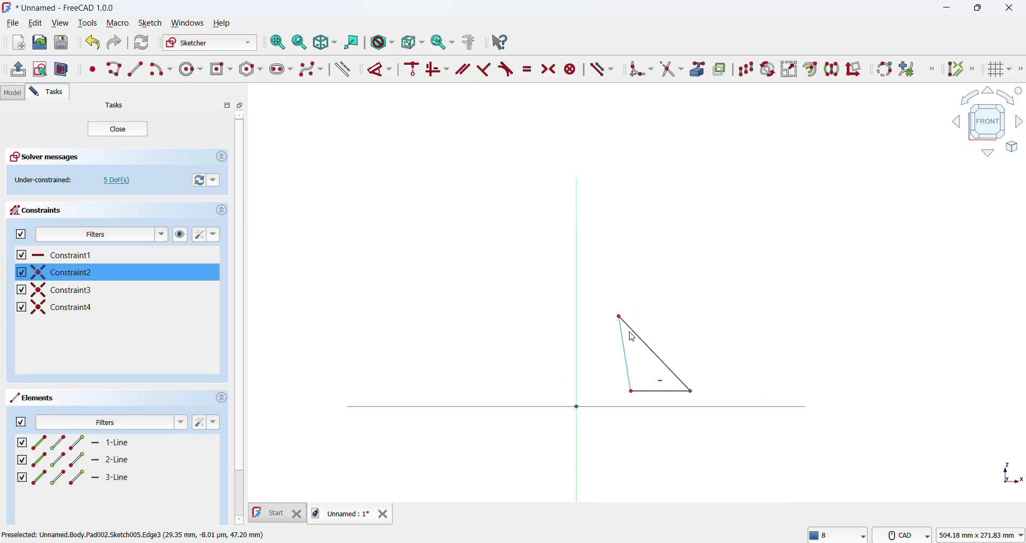
pyautogui.click(835, 75)
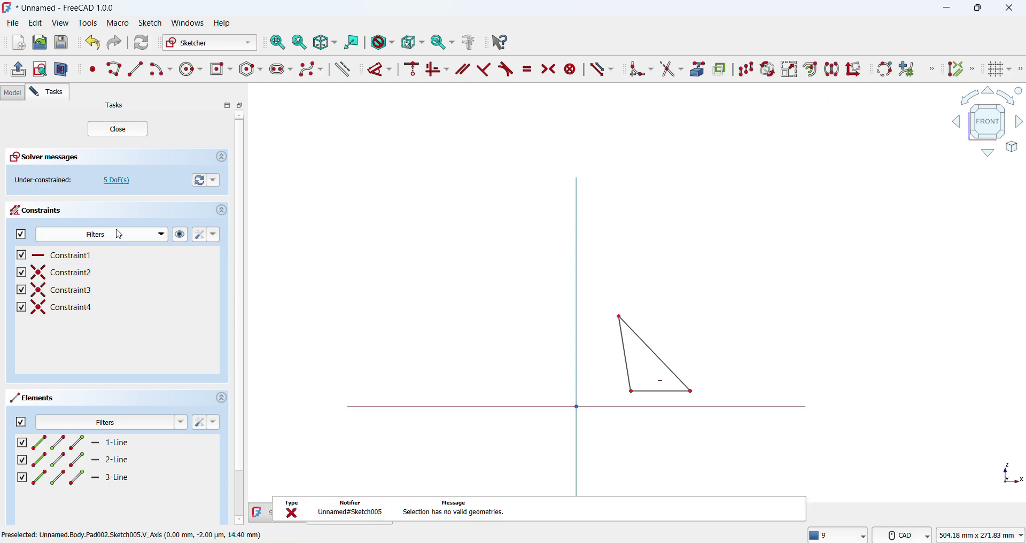
pyautogui.click(123, 134)
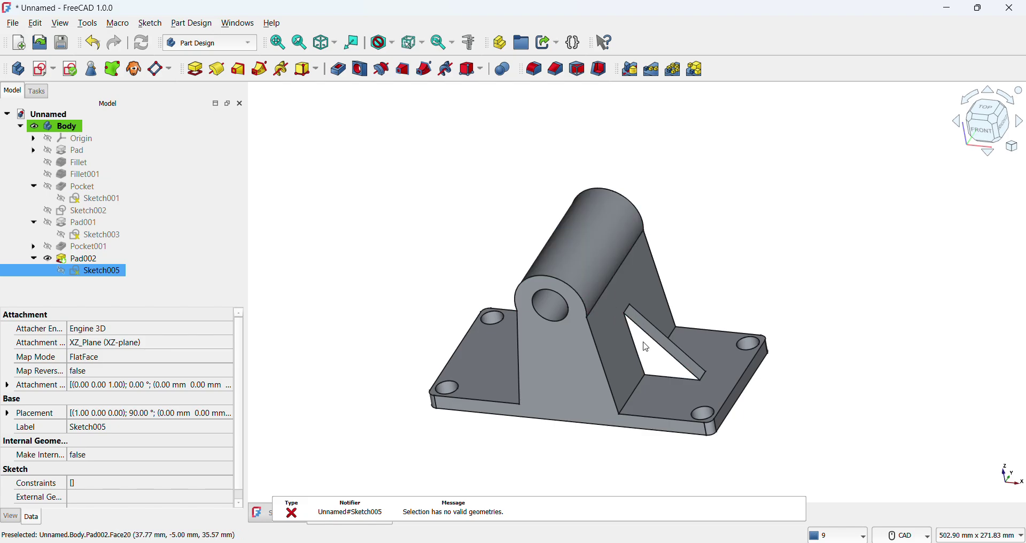
# - Box-select the triangle in Sketch005, mirror it across the V axis, and close the sketch
pyautogui.doubleClick(92, 272)
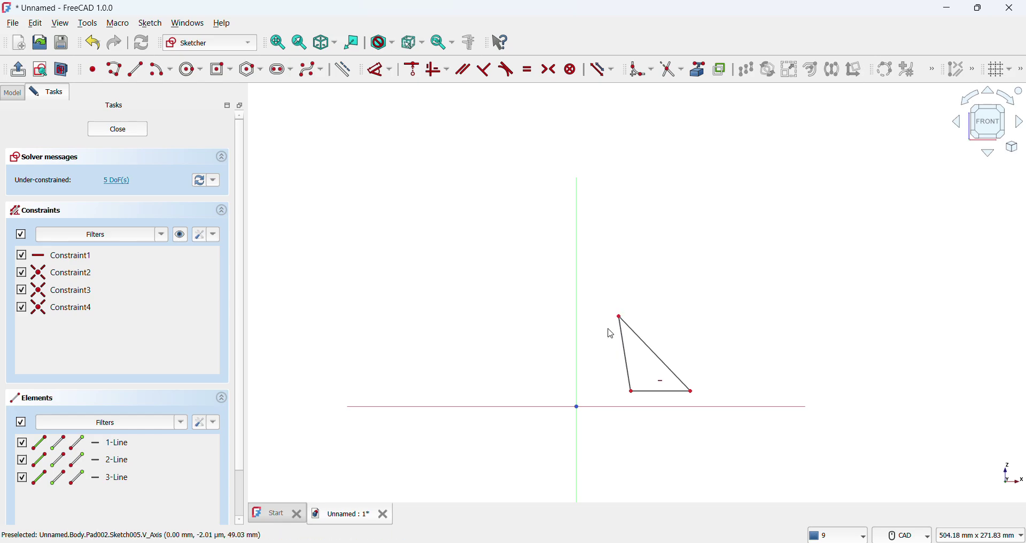
pyautogui.moveTo(596, 276); pyautogui.dragTo(710, 403)
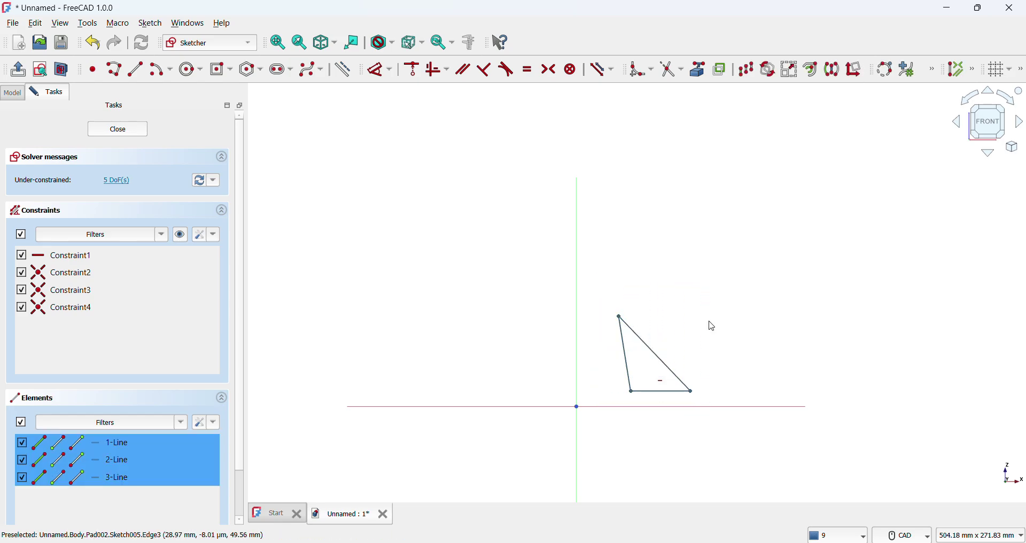
pyautogui.click(832, 69)
pyautogui.click(585, 358)
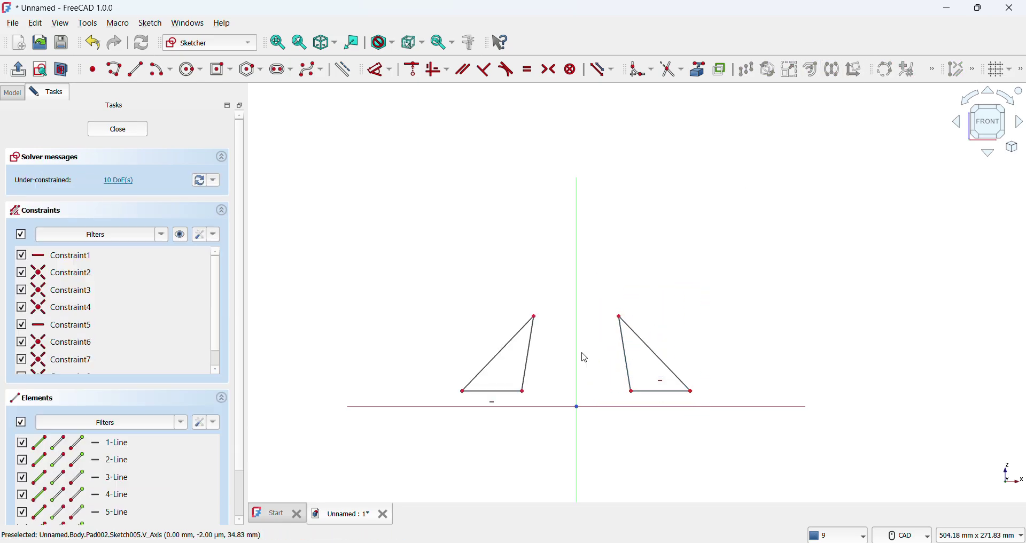
pyautogui.click(19, 78)
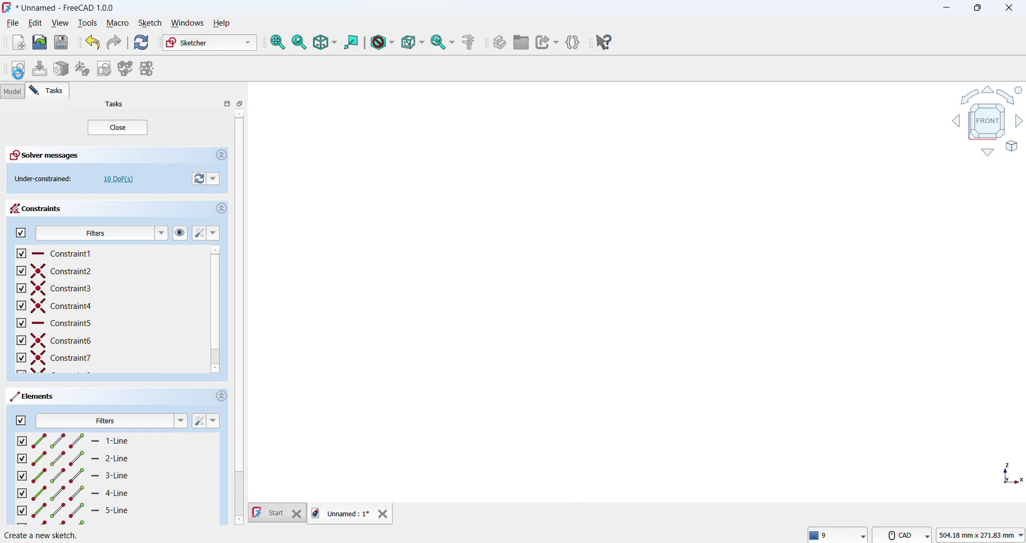
pyautogui.moveTo(472, 262)
pyautogui.mouseDown(button='middle')
pyautogui.moveTo(635, 213)
pyautogui.moveTo(575, 211)
pyautogui.mouseUp(button='middle')
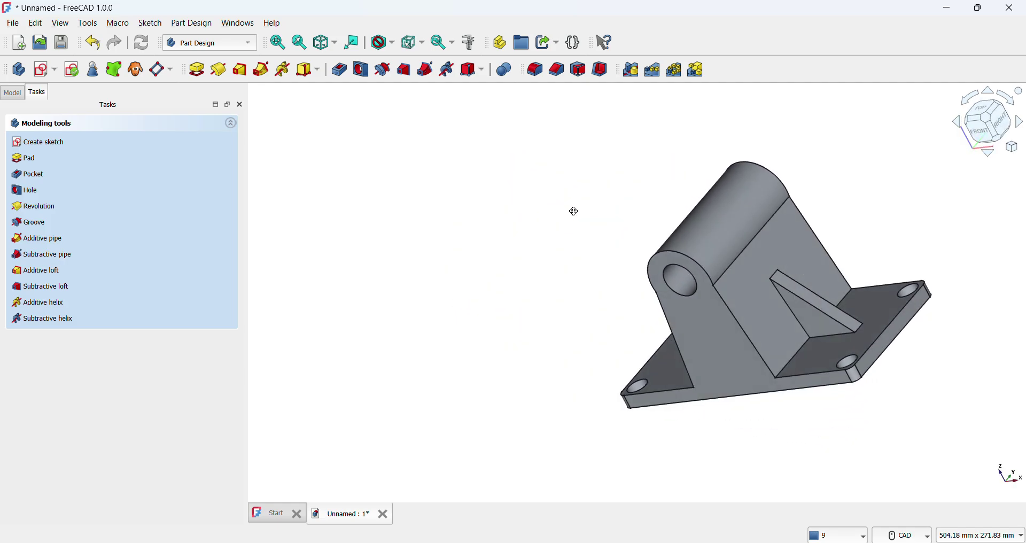
# - Fillet the edge where the boss meets the web at 14 mm
pyautogui.click(736, 262)
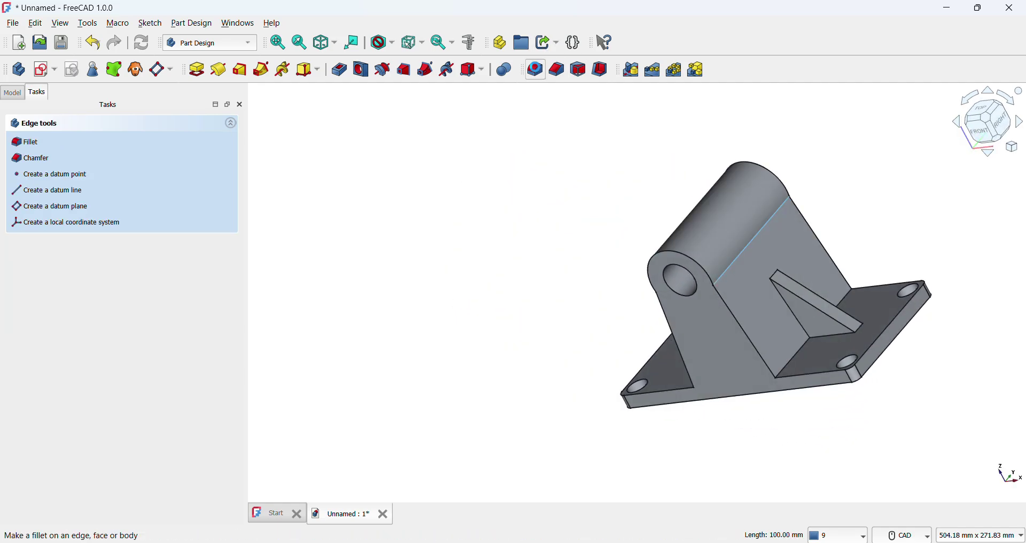
pyautogui.click(536, 70)
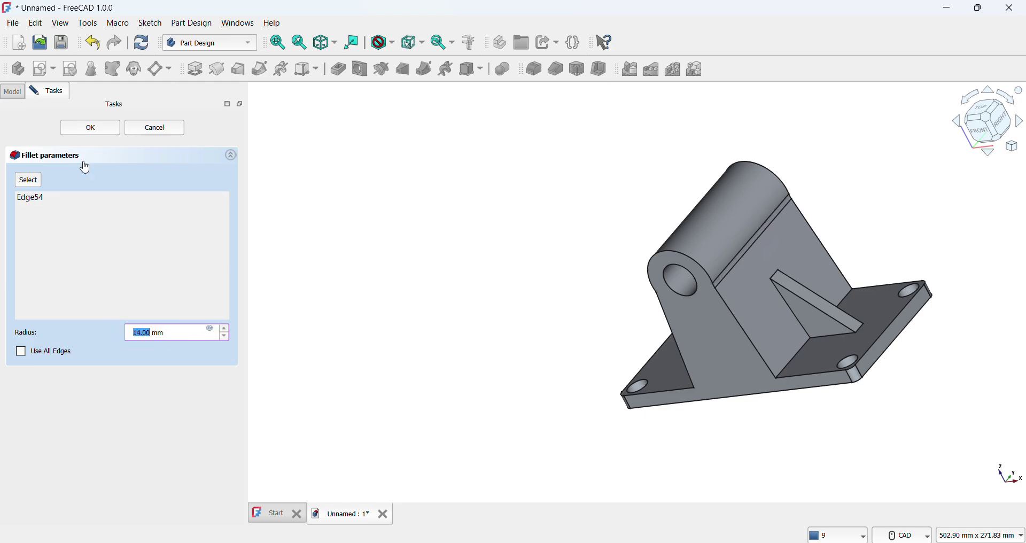
pyautogui.scroll(1, 490, 328)
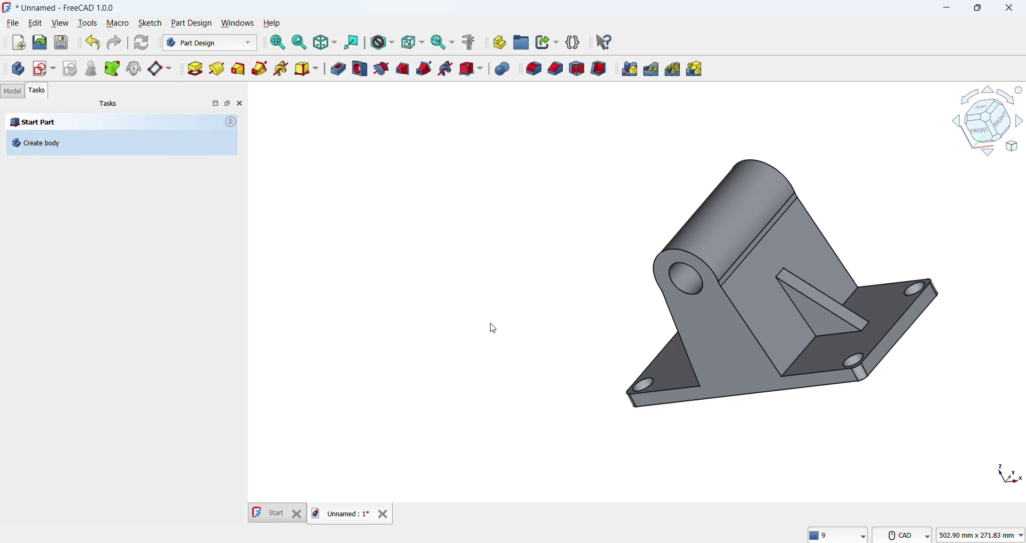
pyautogui.scroll(2, 488, 321)
pyautogui.moveTo(694, 238)
pyautogui.mouseDown(button='middle')
pyautogui.moveTo(473, 218)
pyautogui.moveTo(444, 190)
pyautogui.moveTo(673, 231)
pyautogui.moveTo(609, 114)
pyautogui.mouseUp(button='middle')
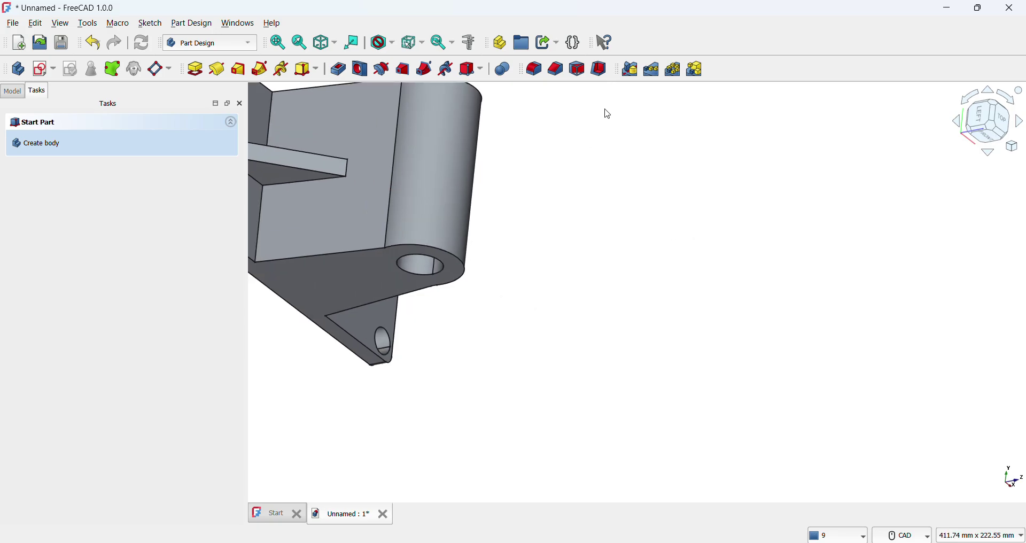
# - Attempt a 10 mm fillet on another boss edge, which fails as not possible
pyautogui.doubleClick(403, 211)
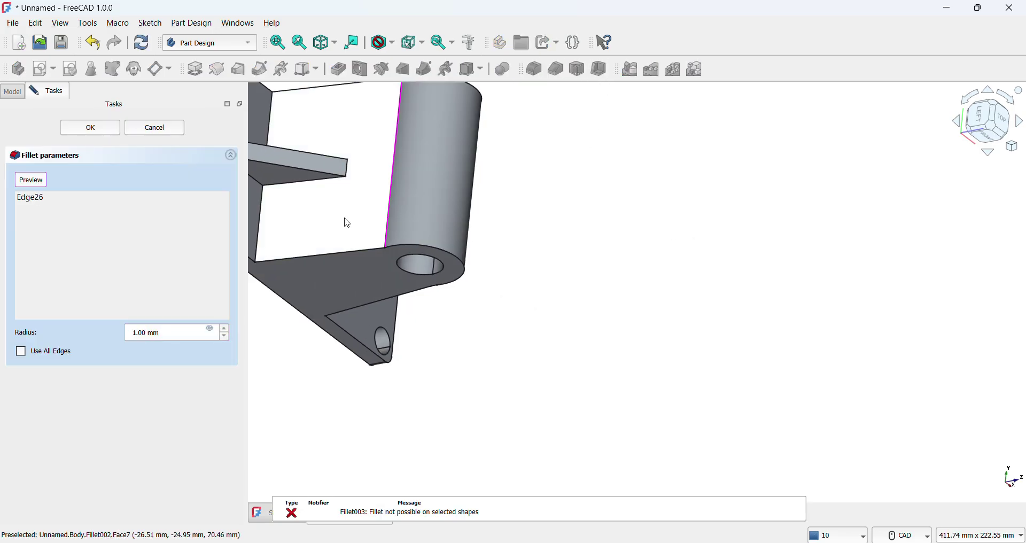
pyautogui.press('5')
pyautogui.write('10')
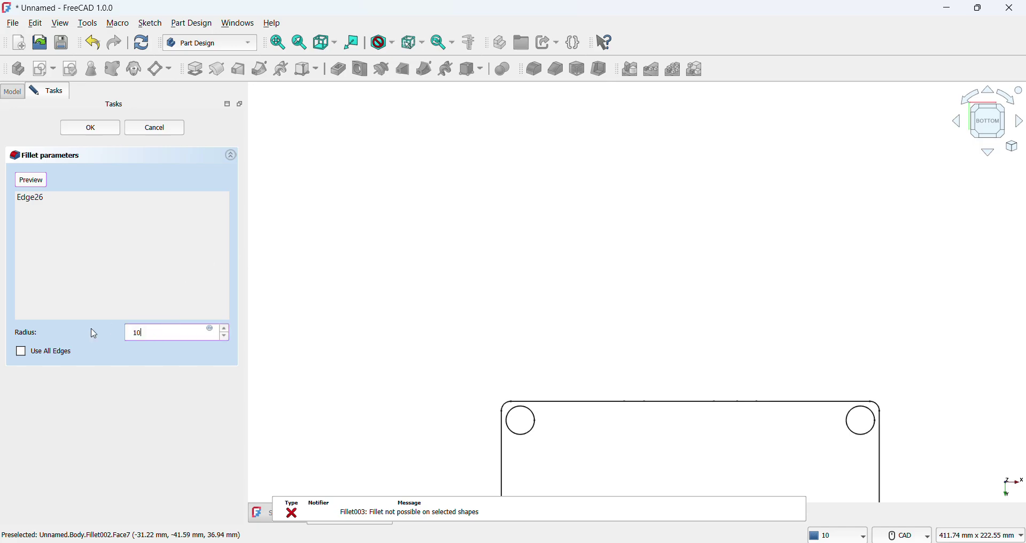
pyautogui.press('Escape')
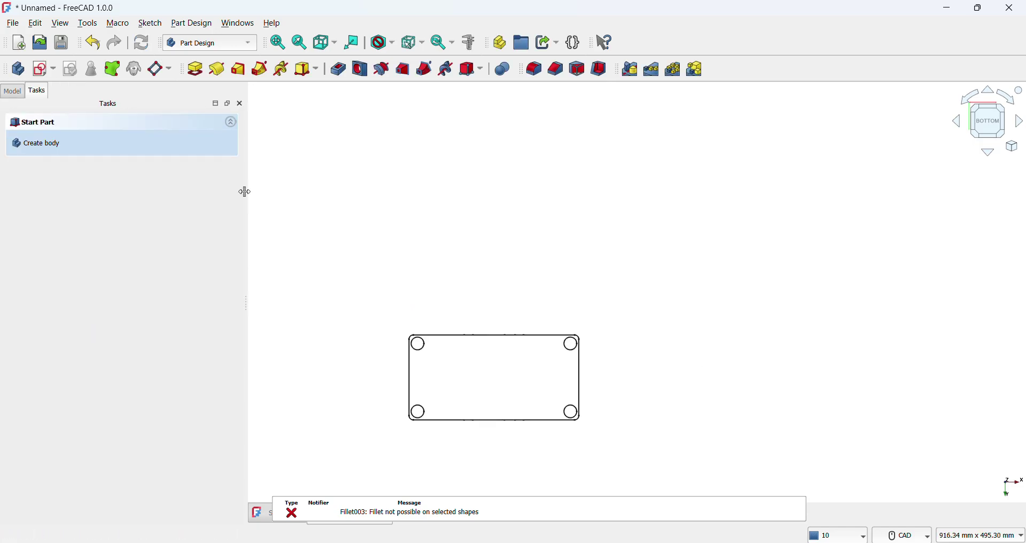
# - Orbit and zoom around the bracket to inspect the bored boss and ribs on both sides
pyautogui.click(12, 91)
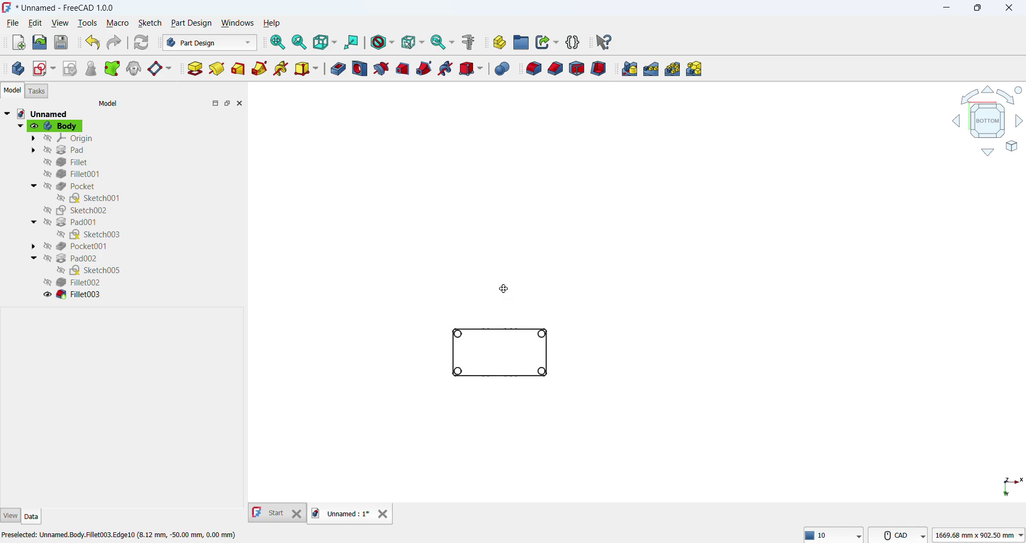
pyautogui.moveTo(504, 289)
pyautogui.mouseDown(button='middle')
pyautogui.moveTo(606, 206)
pyautogui.moveTo(700, 206)
pyautogui.moveTo(733, 194)
pyautogui.mouseUp(button='middle')
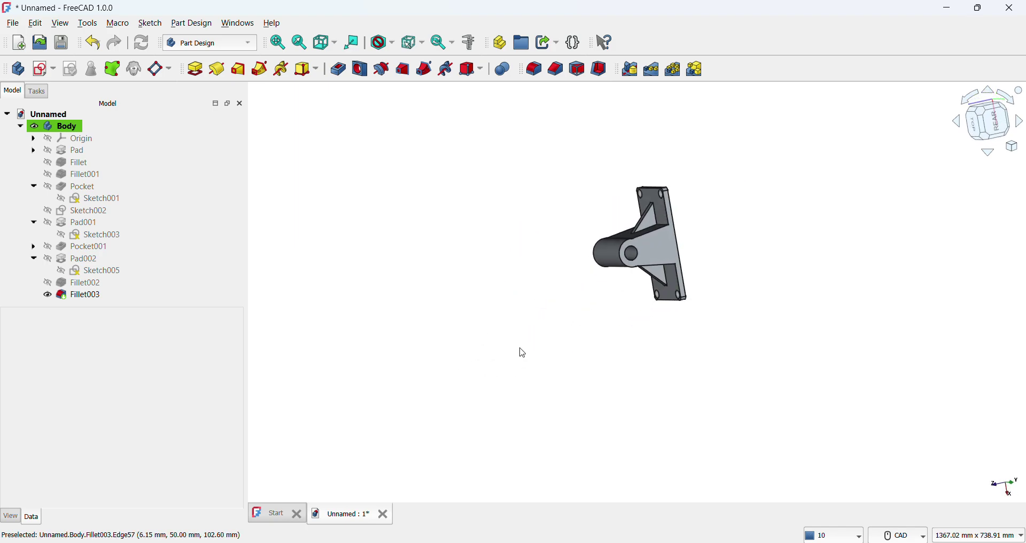
pyautogui.scroll(1, 607, 282)
pyautogui.scroll(2, 601, 240)
pyautogui.scroll(2, 609, 278)
pyautogui.scroll(2, 611, 300)
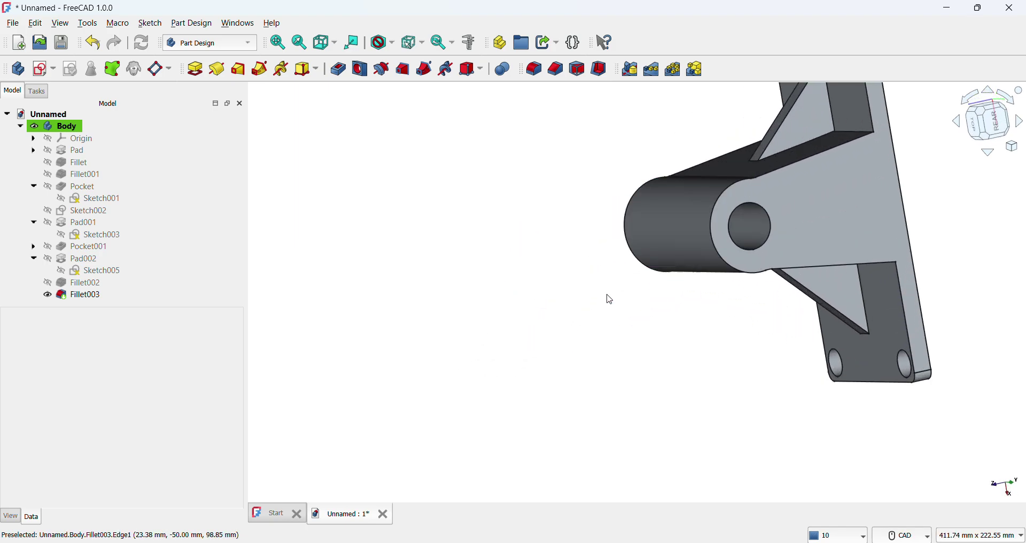
pyautogui.moveTo(610, 299)
pyautogui.mouseDown(button='middle')
pyautogui.moveTo(668, 279)
pyautogui.moveTo(664, 270)
pyautogui.moveTo(695, 235)
pyautogui.mouseUp(button='middle')
pyautogui.scroll(2, 716, 170)
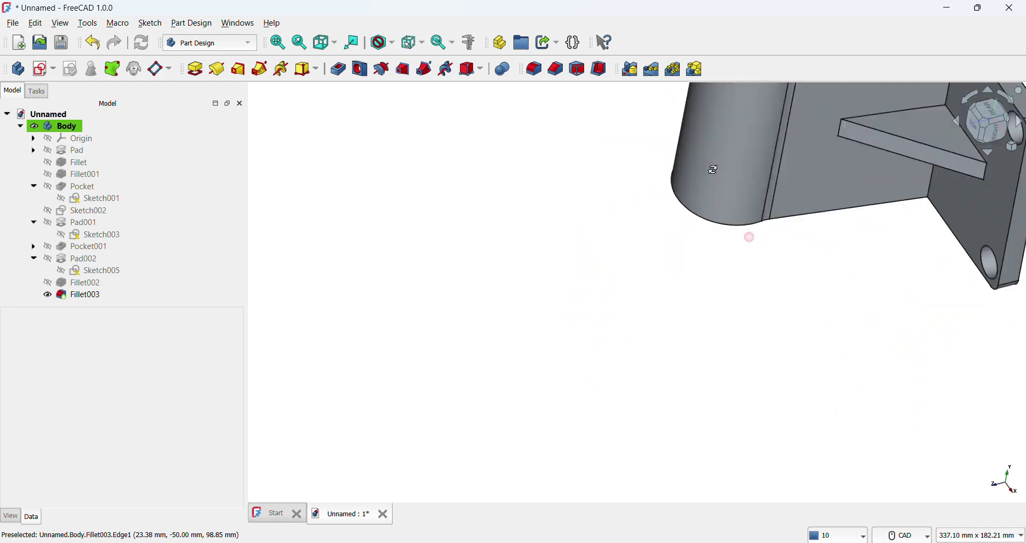
pyautogui.moveTo(716, 170)
pyautogui.mouseDown(button='middle')
pyautogui.moveTo(909, 258)
pyautogui.moveTo(820, 316)
pyautogui.moveTo(927, 178)
pyautogui.moveTo(955, 369)
pyautogui.moveTo(753, 196)
pyautogui.mouseUp(button='middle')
pyautogui.scroll(-2, 753, 196)
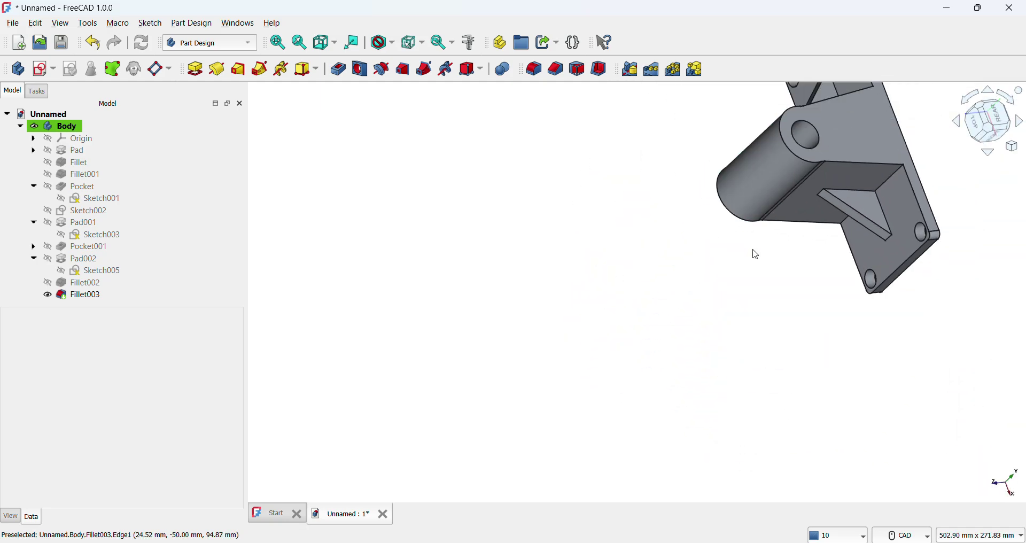
pyautogui.scroll(-2, 753, 254)
pyautogui.moveTo(758, 245)
pyautogui.mouseDown(button='middle')
pyautogui.moveTo(879, 161)
pyautogui.moveTo(893, 131)
pyautogui.moveTo(889, 90)
pyautogui.moveTo(818, 101)
pyautogui.moveTo(882, 105)
pyautogui.mouseUp(button='middle')
pyautogui.scroll(2, 821, 224)
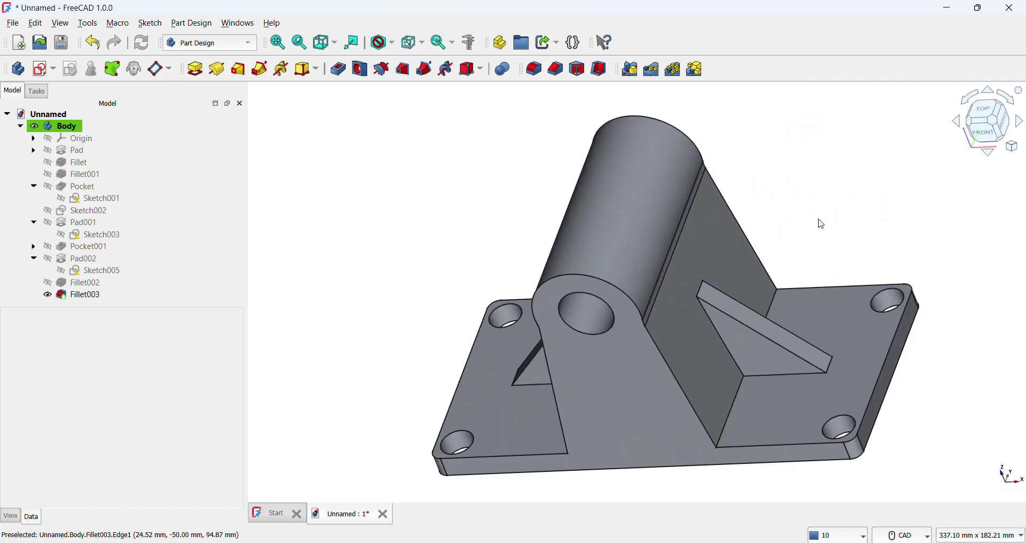